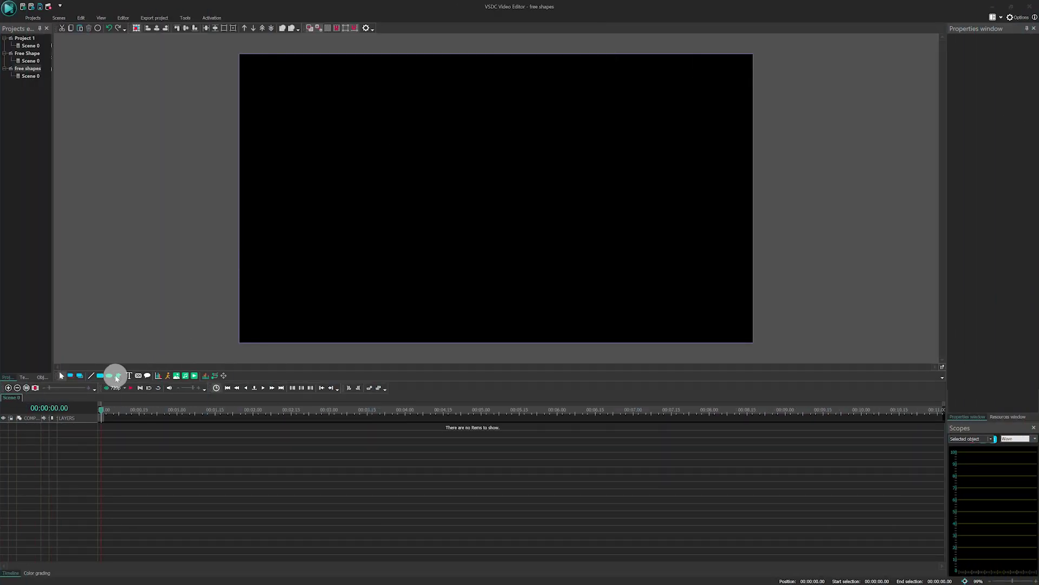
Add a free shape from the cursor position and draw a four-point white background, about 2282 by 1154, covering the whole frame.
{"action": "left_click", "coordinate": [117, 377]}
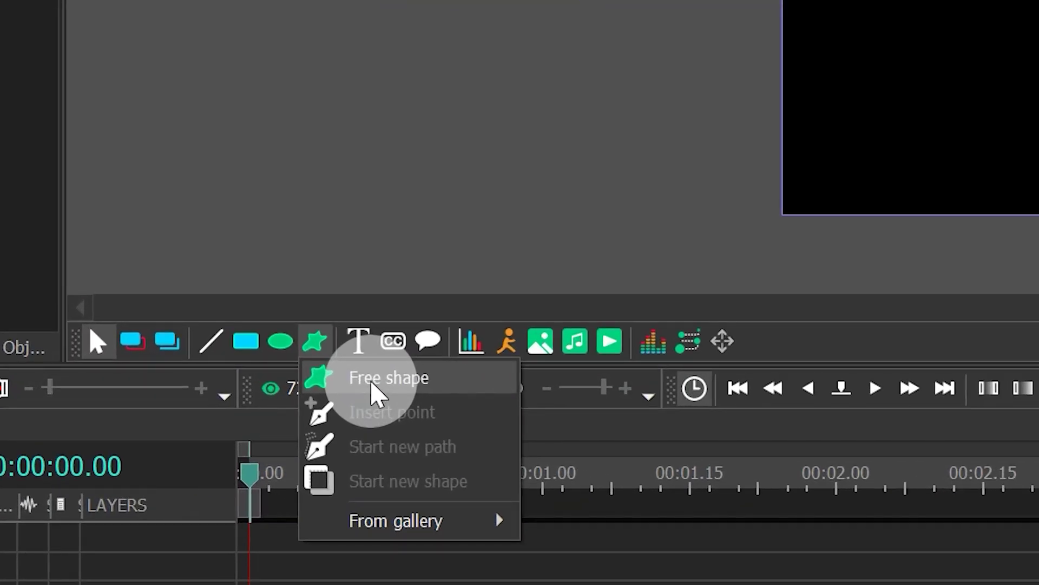
{"action": "left_click", "coordinate": [372, 383]}
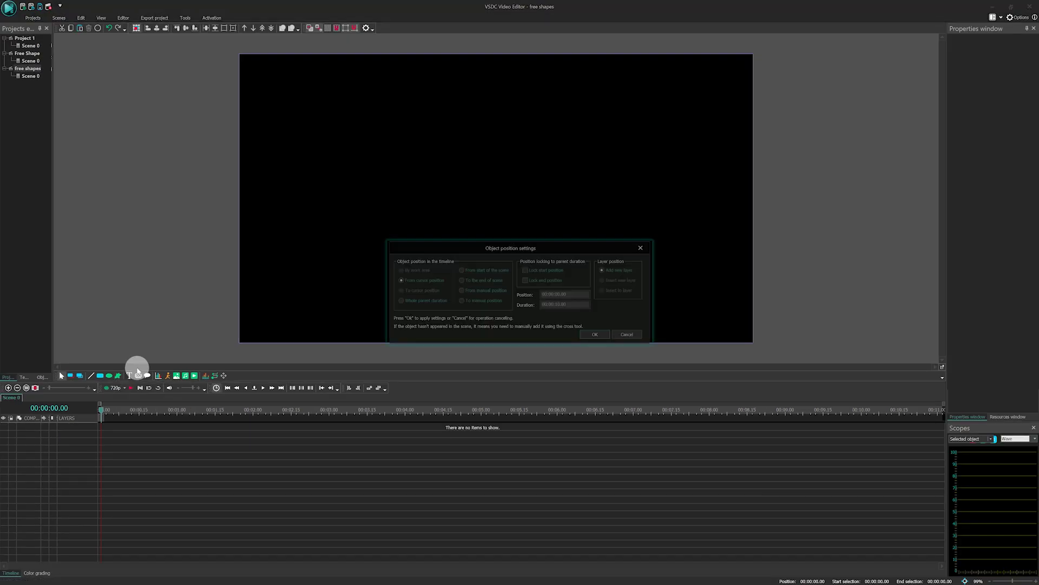
{"action": "key", "text": "Return"}
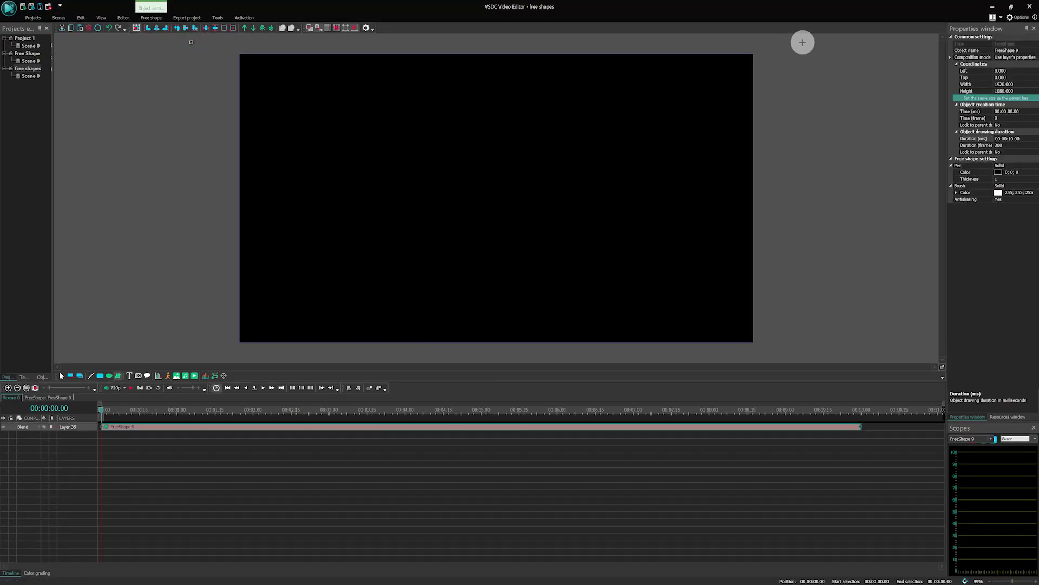
{"action": "left_click", "coordinate": [802, 42]}
{"action": "left_click", "coordinate": [783, 350]}
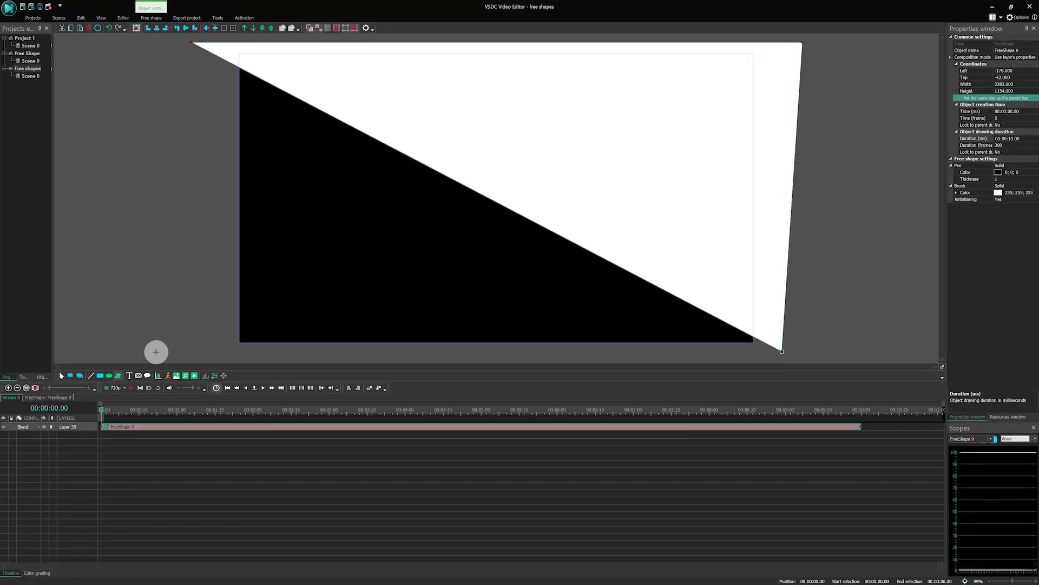
{"action": "left_click", "coordinate": [192, 349]}
Add the ref_logo image to the scene on a layer above the white background.
{"action": "left_click", "coordinate": [218, 474]}
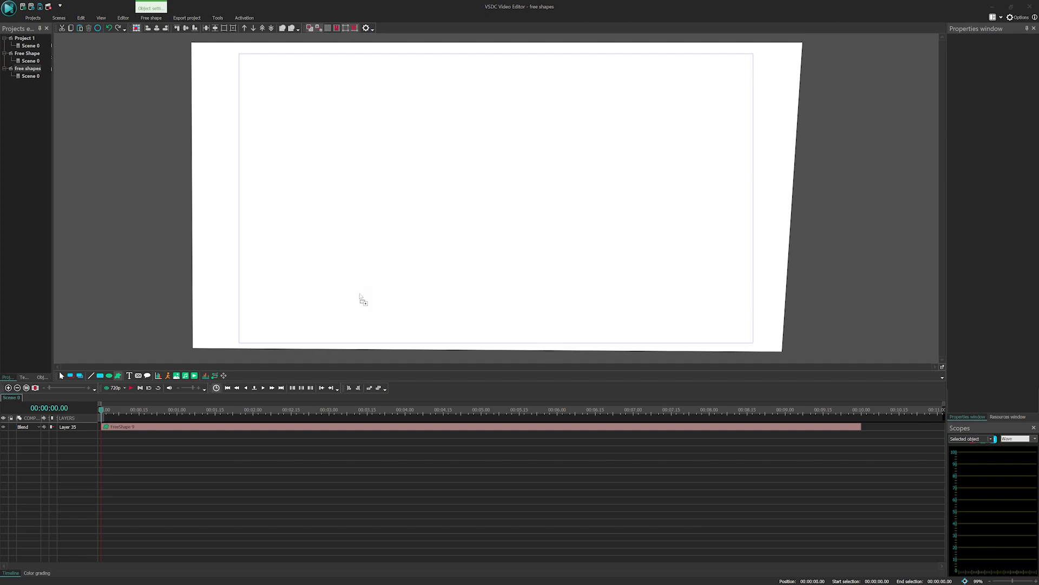
{"action": "left_click", "coordinate": [329, 148]}
{"action": "left_click", "coordinate": [585, 506]}
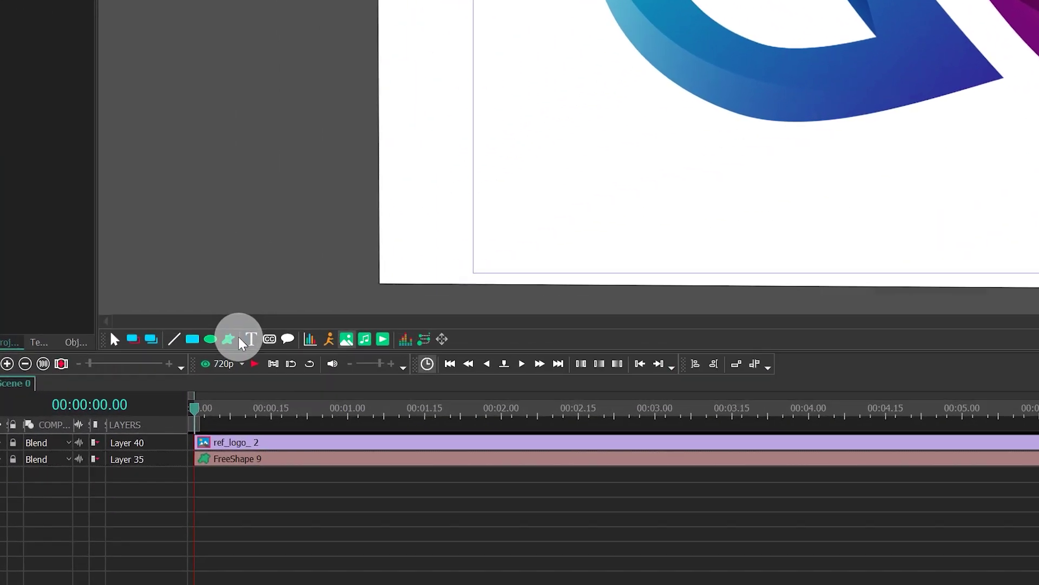
Add another free shape from the cursor position and trace a rough outline around the logo's lower blue loop and leaf.
{"action": "left_click", "coordinate": [238, 338]}
{"action": "left_click", "coordinate": [260, 359]}
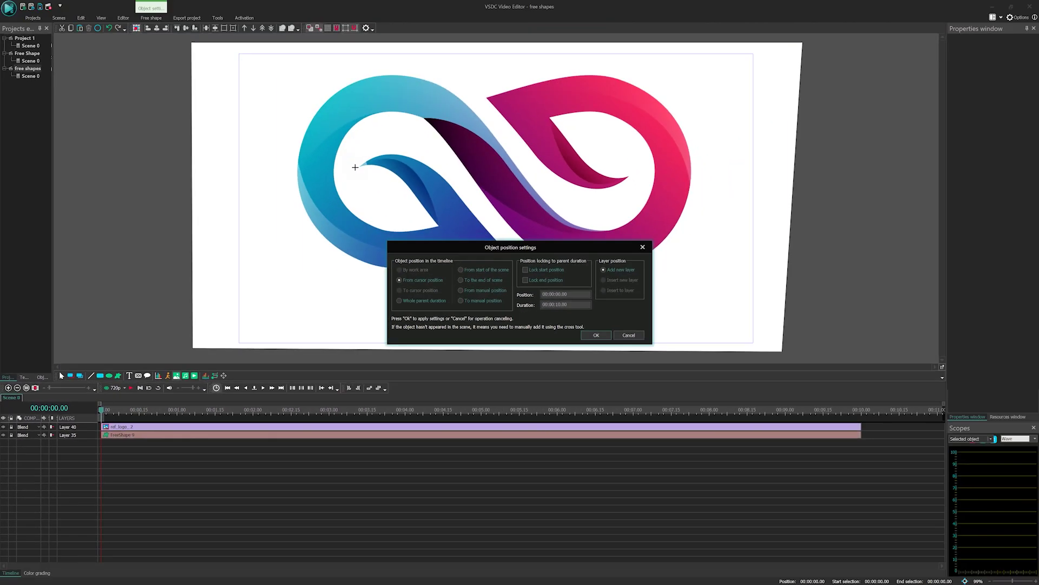
{"action": "key", "text": "Return"}
{"action": "left_click", "coordinate": [358, 166]}
{"action": "left_click", "coordinate": [411, 158]}
{"action": "left_click", "coordinate": [453, 188]}
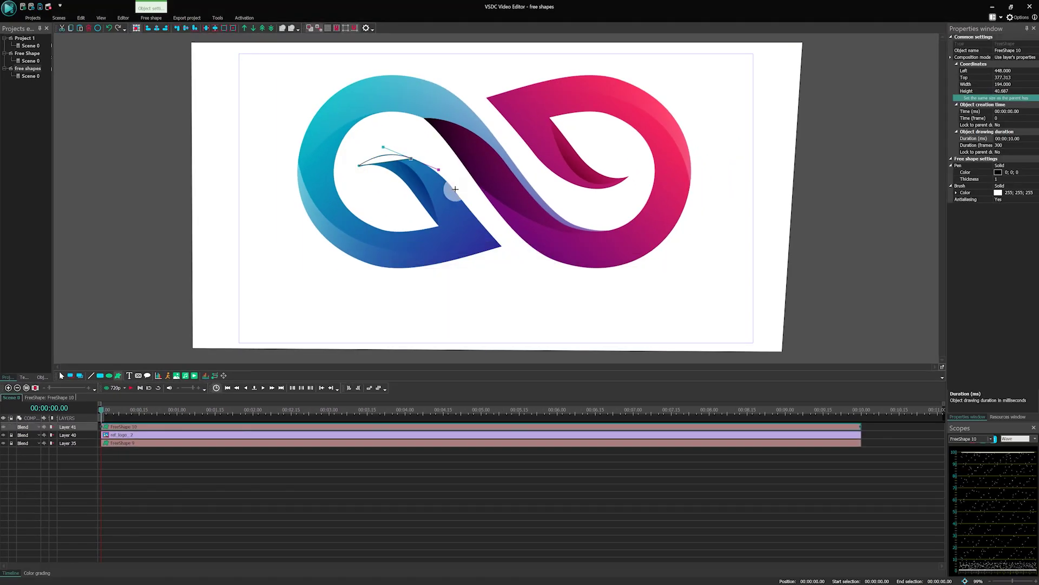
{"action": "left_click", "coordinate": [501, 245]}
{"action": "left_click", "coordinate": [411, 267]}
{"action": "left_click", "coordinate": [337, 248]}
{"action": "left_click_drag", "start_coordinate": [297, 186], "coordinate": [311, 144]}
{"action": "left_click", "coordinate": [339, 129]}
Refine the traced outline by repositioning its points and bending the segments to follow the blue loop's outer and inner edges.
{"action": "scroll", "coordinate": [372, 218], "scroll_direction": "up", "scroll_amount": 4}
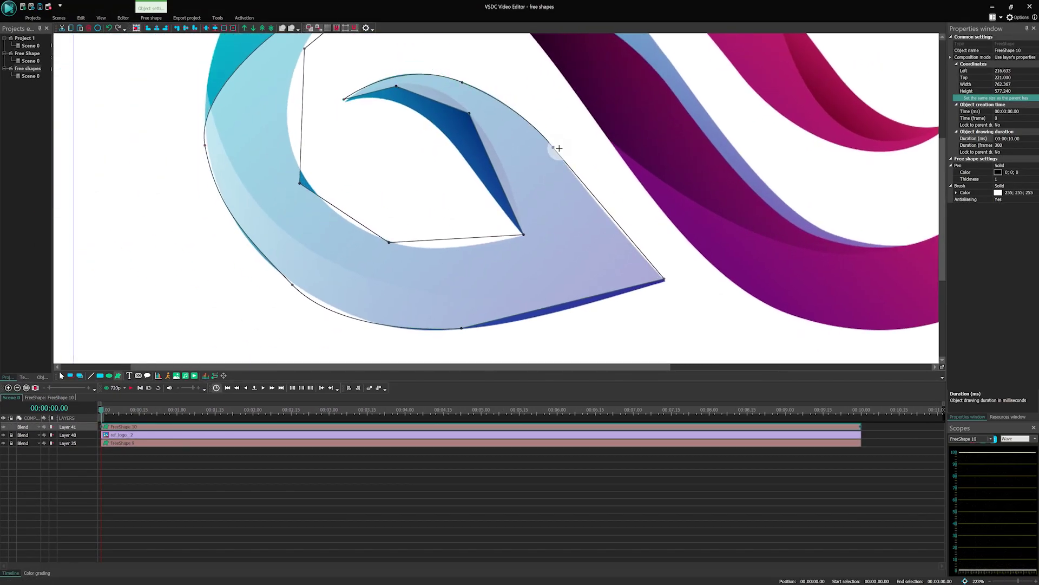
{"action": "left_click_drag", "start_coordinate": [554, 147], "coordinate": [540, 134]}
{"action": "left_click_drag", "start_coordinate": [462, 328], "coordinate": [396, 331]}
{"action": "scroll", "coordinate": [395, 332], "scroll_direction": "up", "scroll_amount": 1}
{"action": "scroll", "coordinate": [395, 331], "scroll_direction": "left", "scroll_amount": 1}
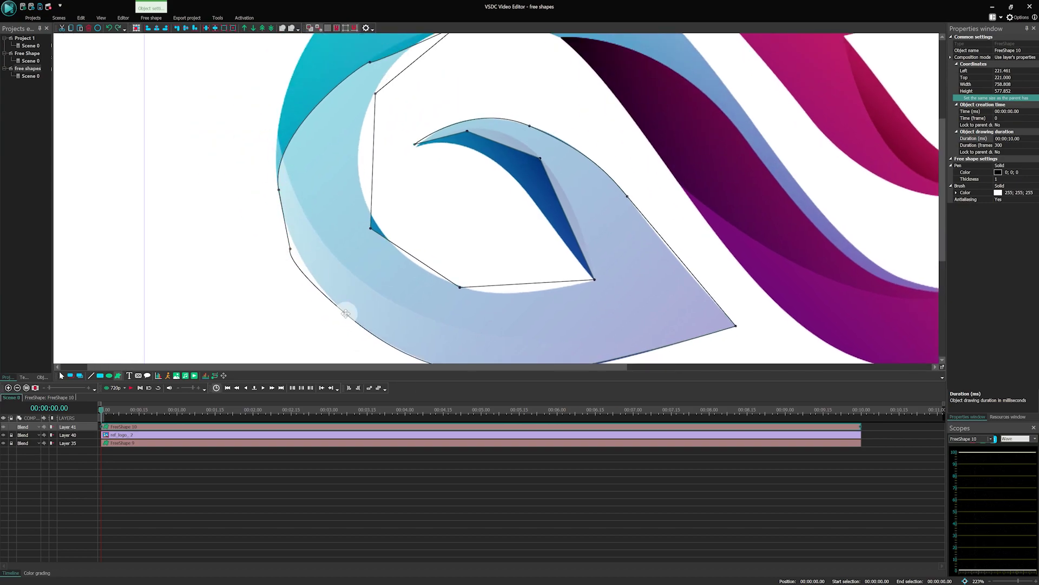
{"action": "left_click", "coordinate": [346, 311]}
{"action": "scroll", "coordinate": [346, 310], "scroll_direction": "up", "scroll_amount": 1}
{"action": "left_click_drag", "start_coordinate": [366, 107], "coordinate": [358, 104]}
{"action": "left_click", "coordinate": [375, 149]}
{"action": "left_click_drag", "start_coordinate": [371, 282], "coordinate": [362, 245]}
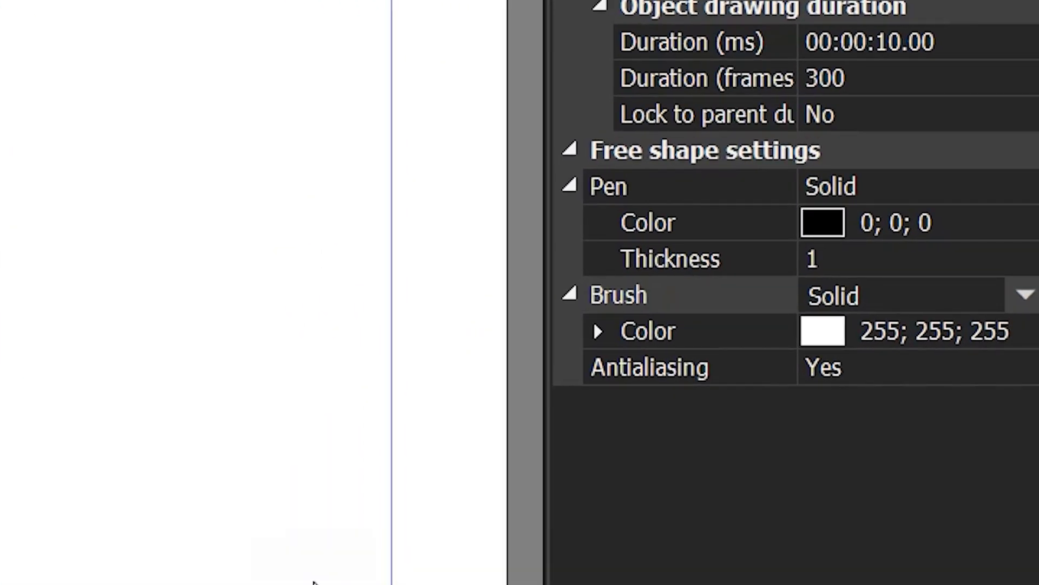
Set the traced shape's pen to Transparent.
{"action": "left_click", "coordinate": [974, 189]}
{"action": "left_click", "coordinate": [1024, 189]}
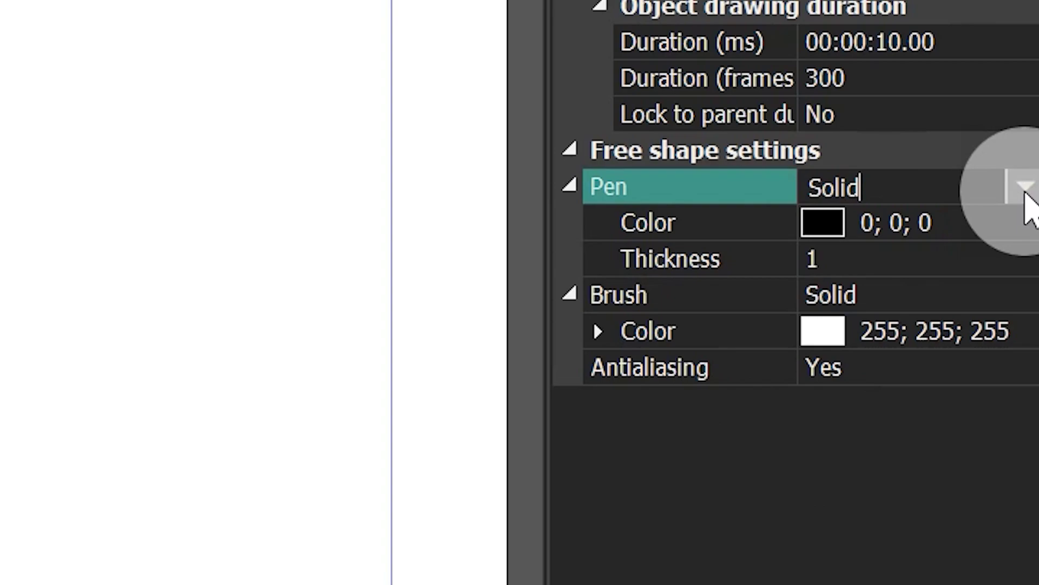
{"action": "left_click", "coordinate": [875, 223]}
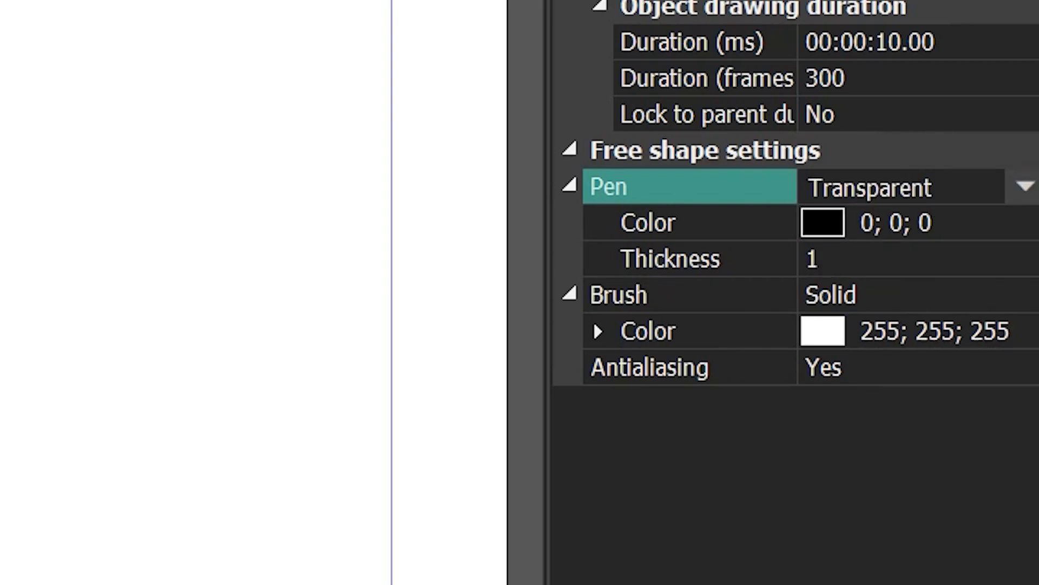
Set the traced shape's brush to Point gradient with the Hard light fill mode.
{"action": "left_click", "coordinate": [1024, 295]}
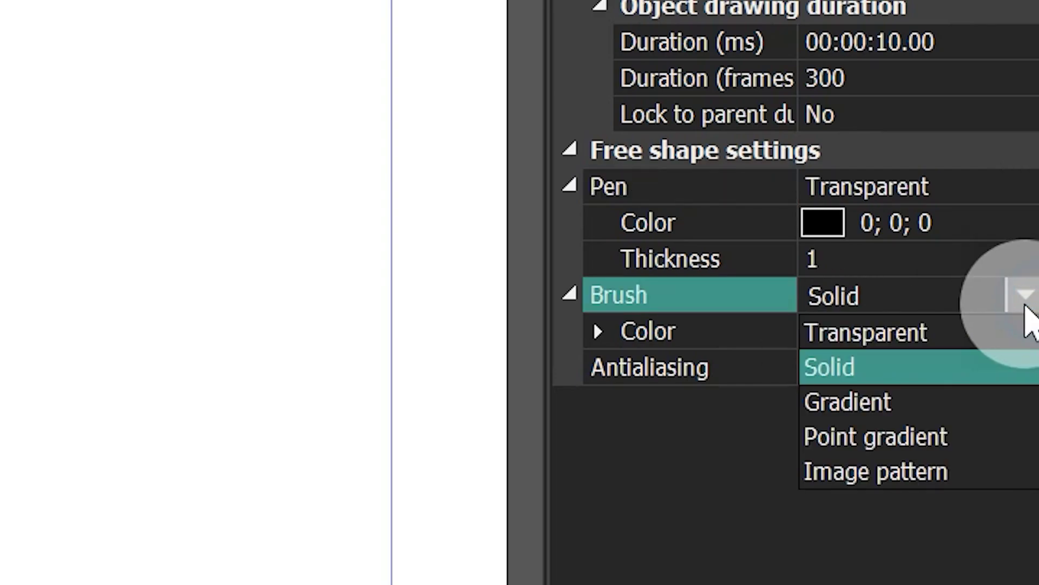
{"action": "left_click", "coordinate": [877, 442]}
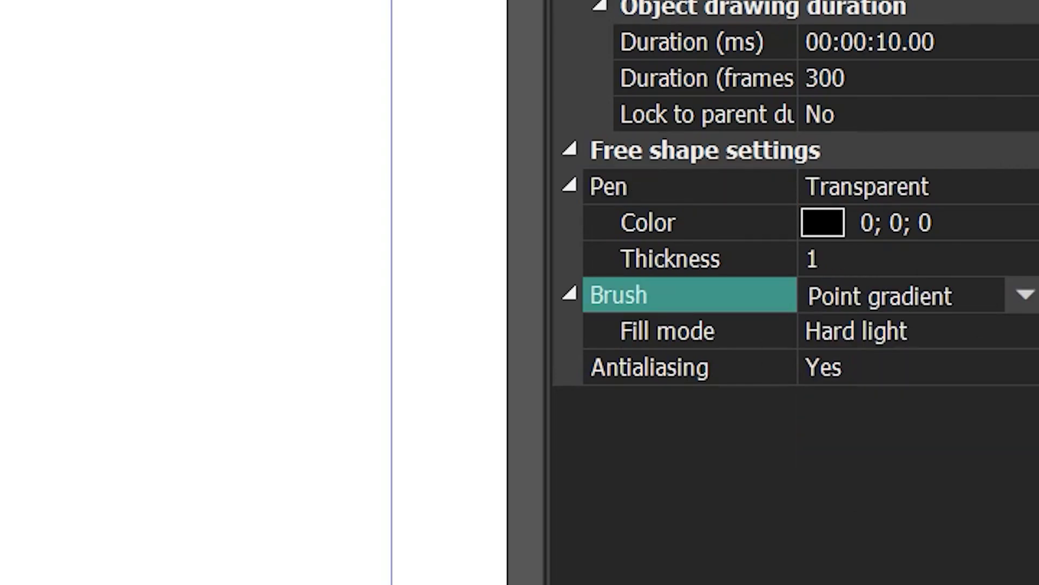
{"action": "left_click", "coordinate": [1025, 334]}
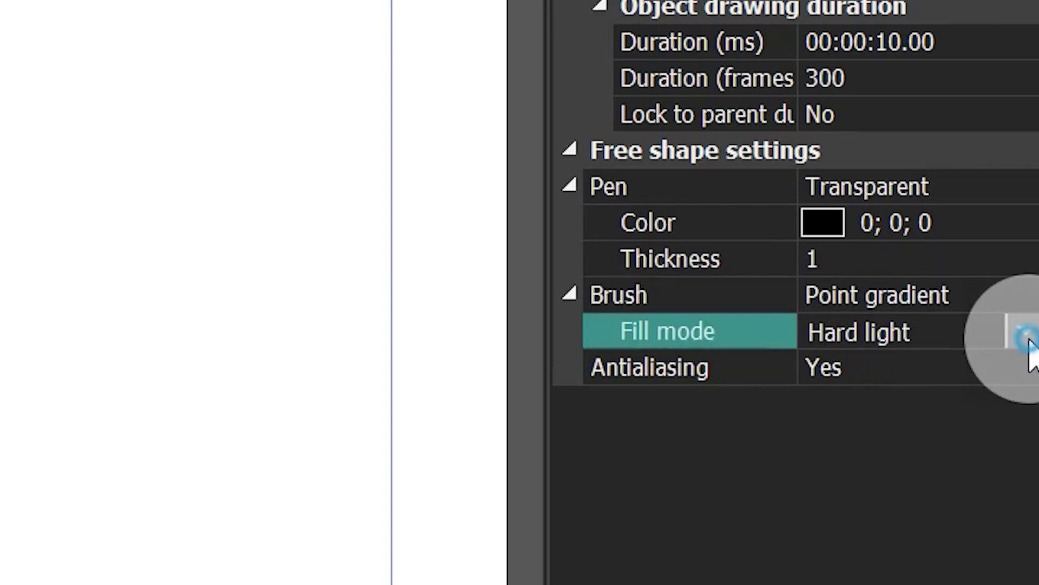
{"action": "left_click", "coordinate": [1027, 332]}
{"action": "left_click", "coordinate": [865, 402]}
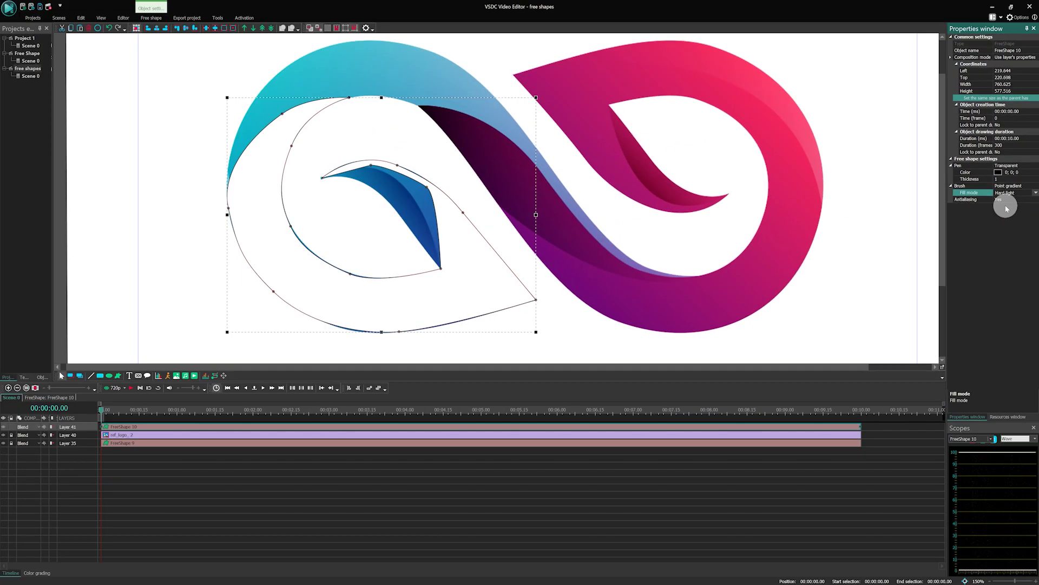
Open the traced shape's point layers and add brush gradient settings to the sharp tip point beside the purple band.
{"action": "double_click", "coordinate": [722, 428]}
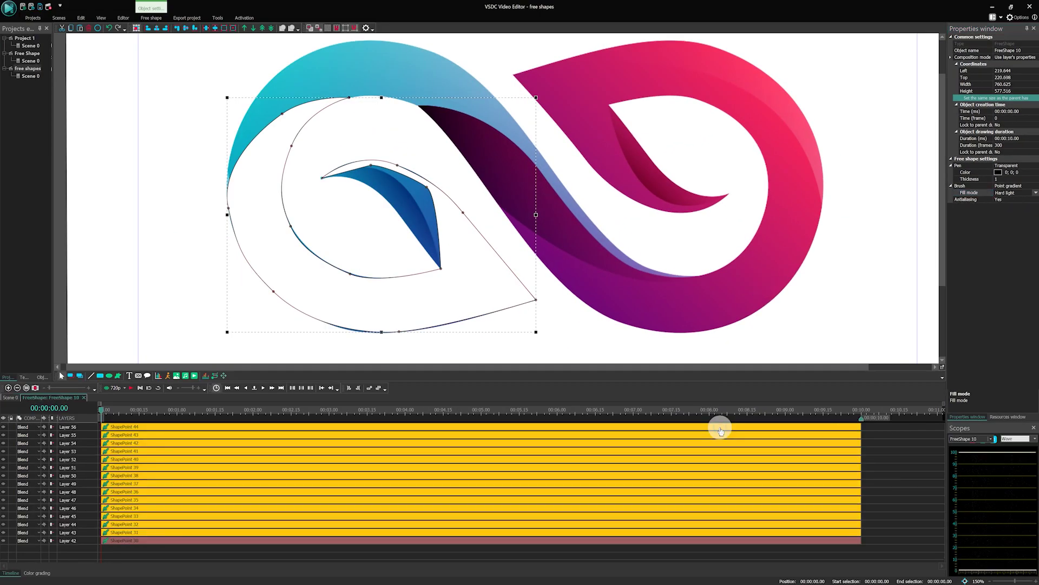
{"action": "left_click", "coordinate": [721, 429]}
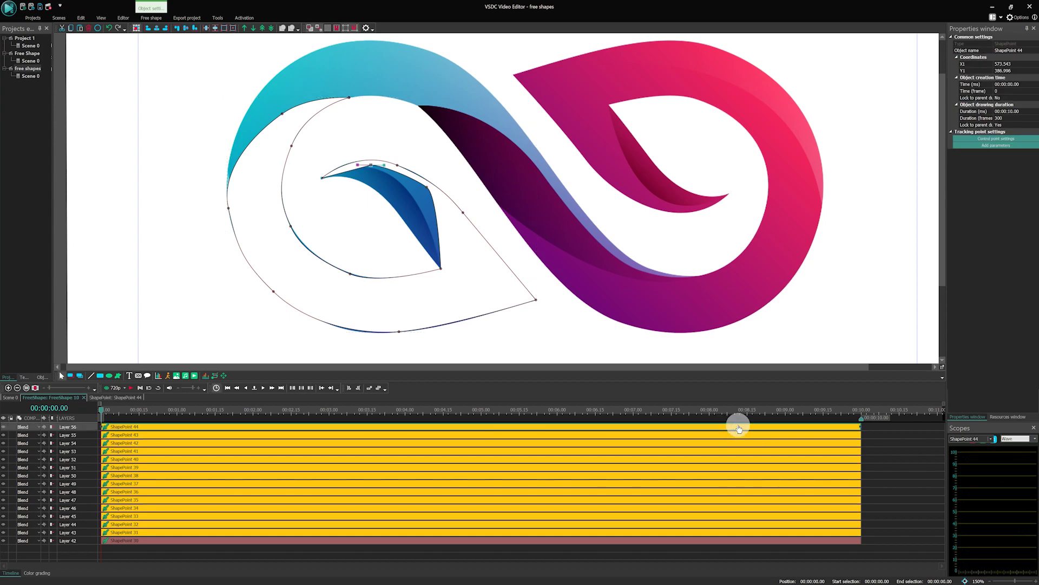
{"action": "left_click", "coordinate": [542, 301]}
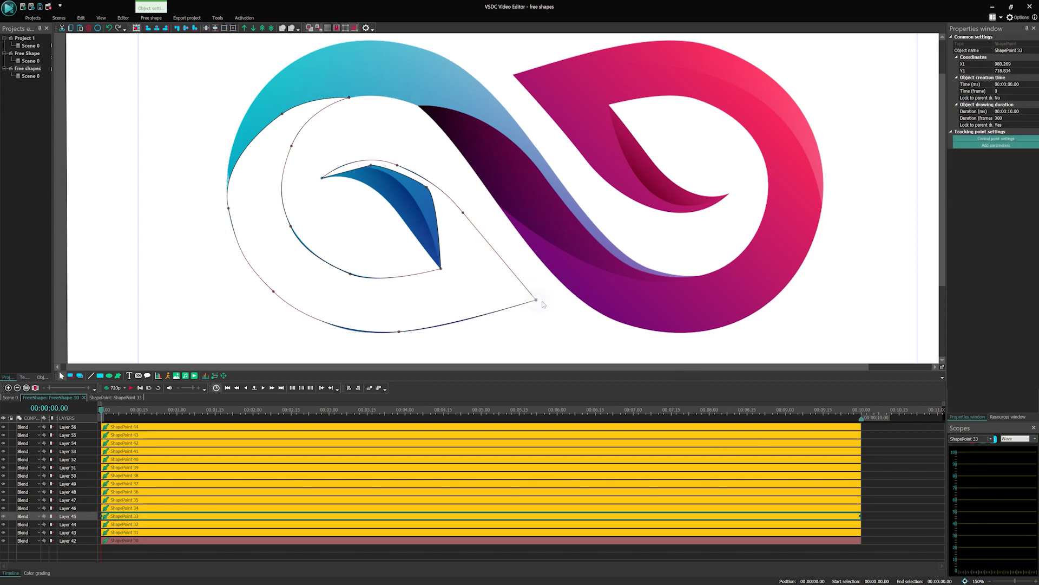
{"action": "left_click", "coordinate": [1011, 148]}
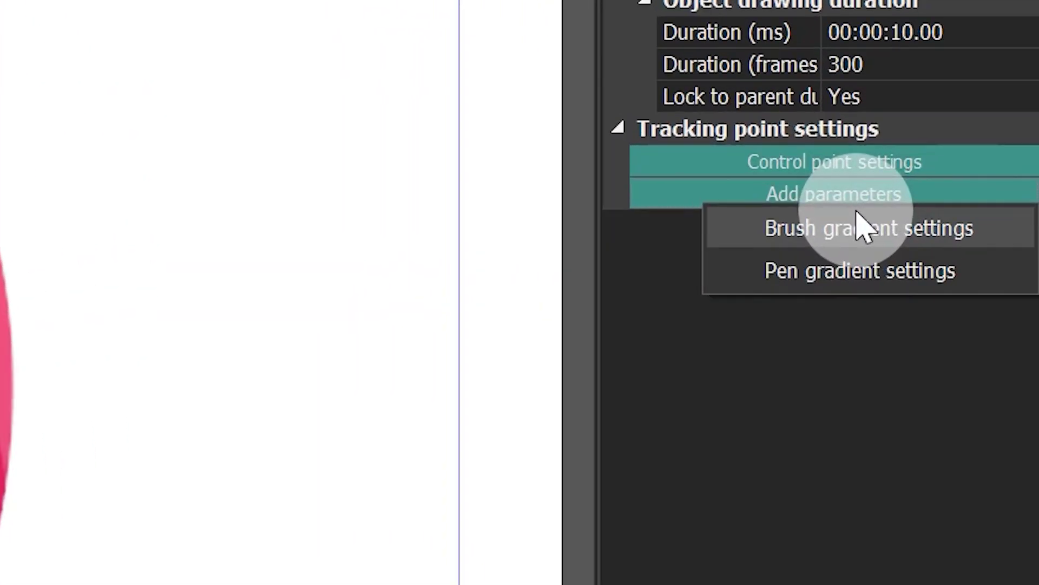
{"action": "left_click", "coordinate": [859, 228]}
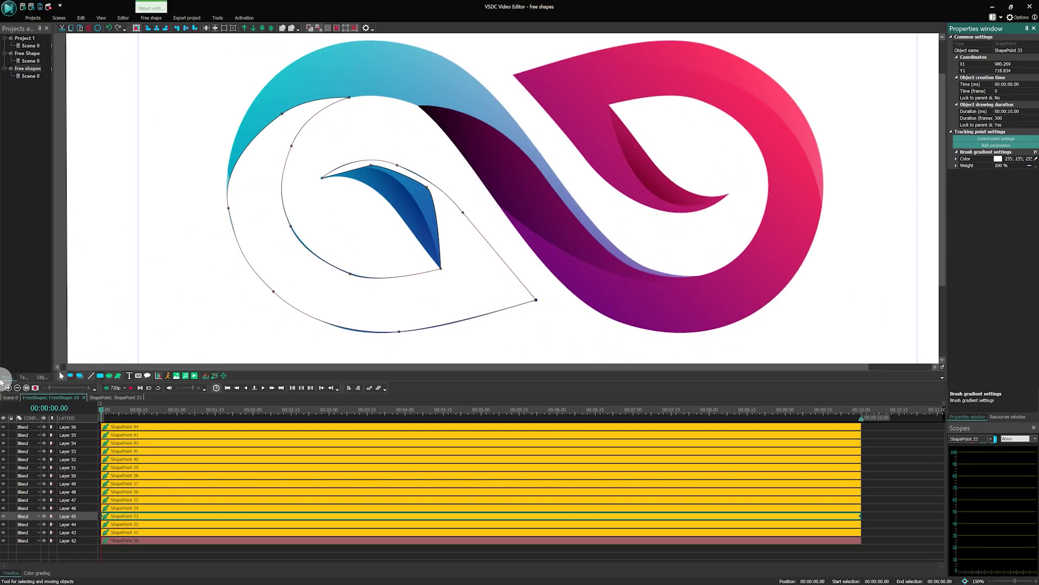
Lower the traced shape's layer opacity to reveal the logo beneath, and reopen the shape's point layers.
{"action": "left_click", "coordinate": [33, 427]}
{"action": "left_click", "coordinate": [43, 197]}
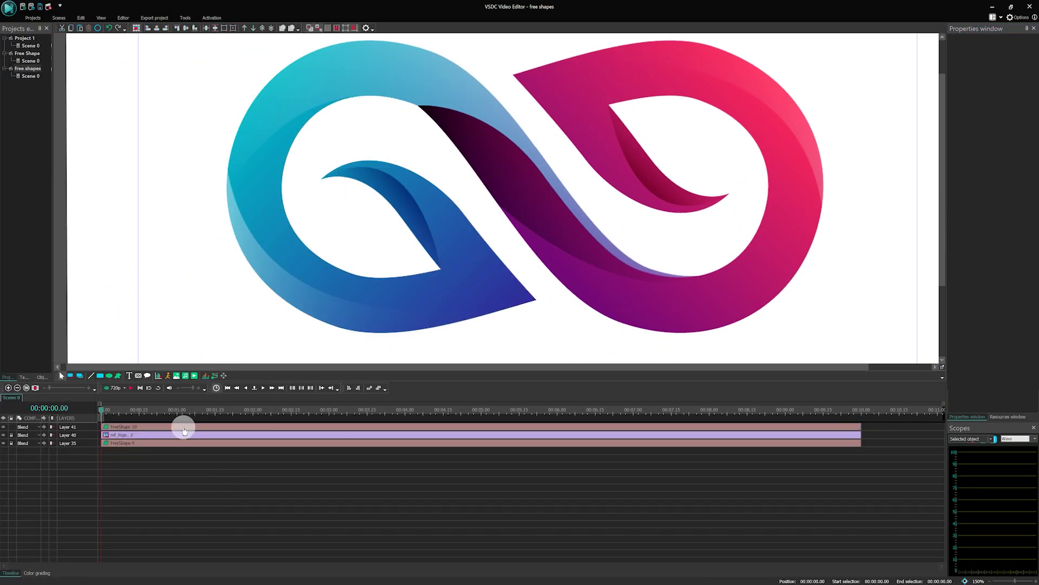
{"action": "double_click", "coordinate": [184, 426]}
Sample the sharp tip point's brush gradient color from the dark blue of the logo.
{"action": "left_click", "coordinate": [681, 272]}
{"action": "left_click", "coordinate": [1034, 159]}
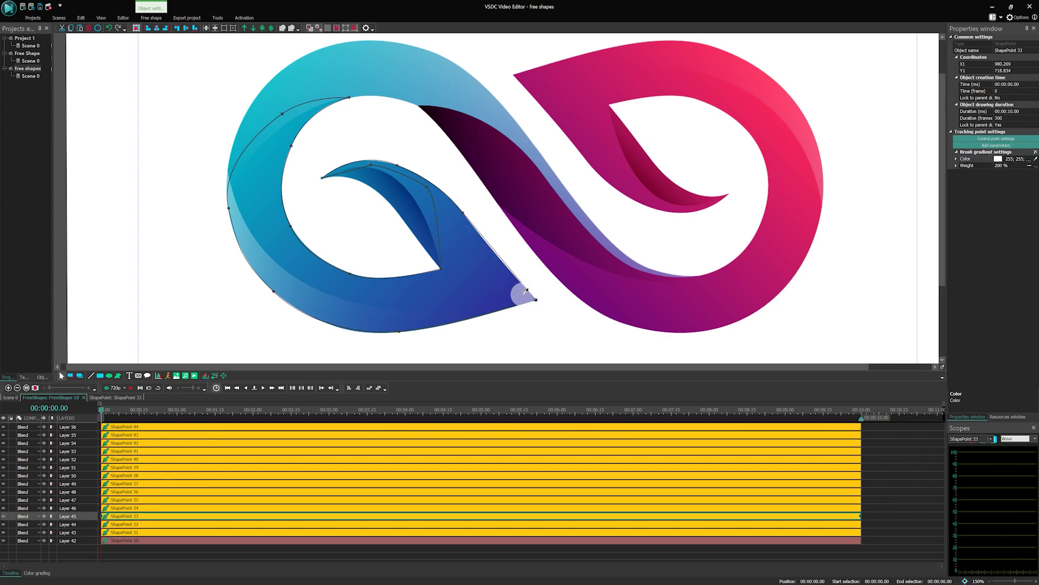
{"action": "left_click", "coordinate": [523, 297]}
Add brush gradient settings to the two points along the leaf's upper outer edge, sampling their colors from the logo.
{"action": "left_click", "coordinate": [463, 212]}
{"action": "left_click", "coordinate": [996, 146]}
{"action": "left_click", "coordinate": [1003, 152]}
{"action": "left_click", "coordinate": [455, 215]}
{"action": "left_click", "coordinate": [398, 165]}
{"action": "left_click", "coordinate": [996, 145]}
{"action": "left_click", "coordinate": [1005, 153]}
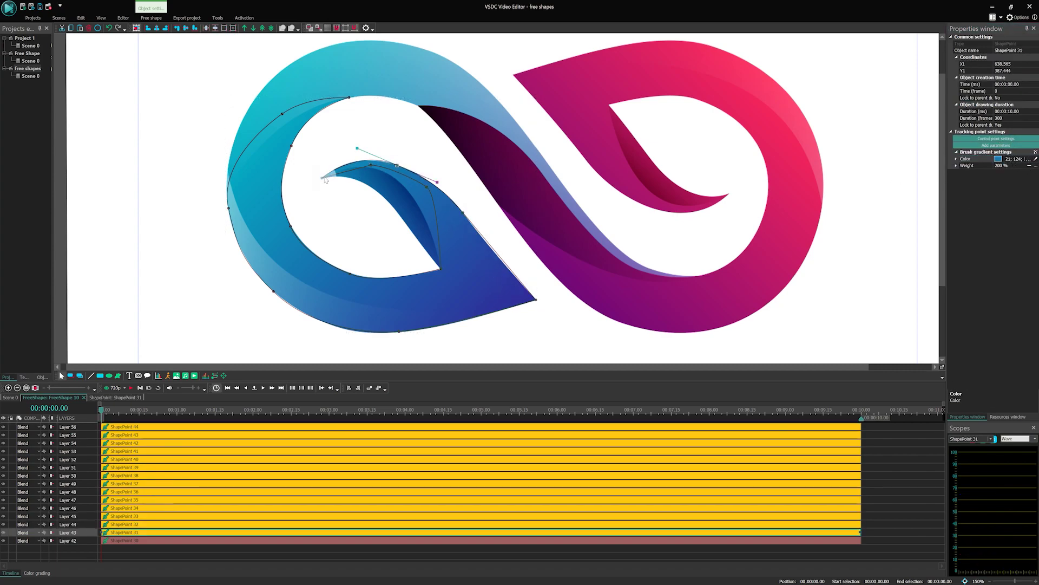
Add brush gradient settings to the points at the leaf's thin end and the start of its inner edge.
{"action": "left_click", "coordinate": [322, 178]}
{"action": "left_click", "coordinate": [370, 165]}
{"action": "left_click", "coordinate": [996, 139]}
{"action": "left_click", "coordinate": [995, 147]}
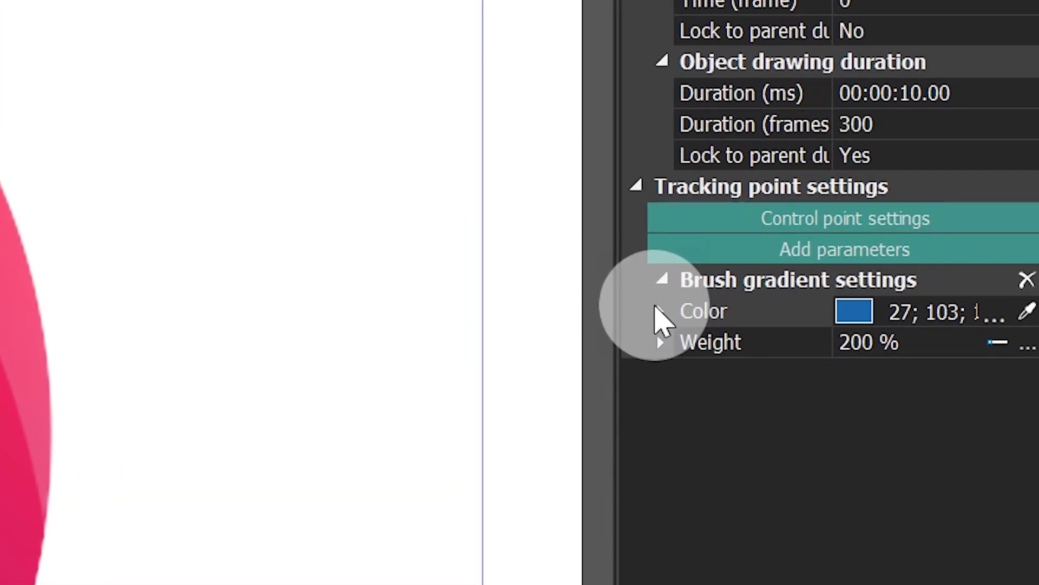
Expand the point's gradient Color and Weight properties to examine their additional options.
{"action": "left_click", "coordinate": [658, 309]}
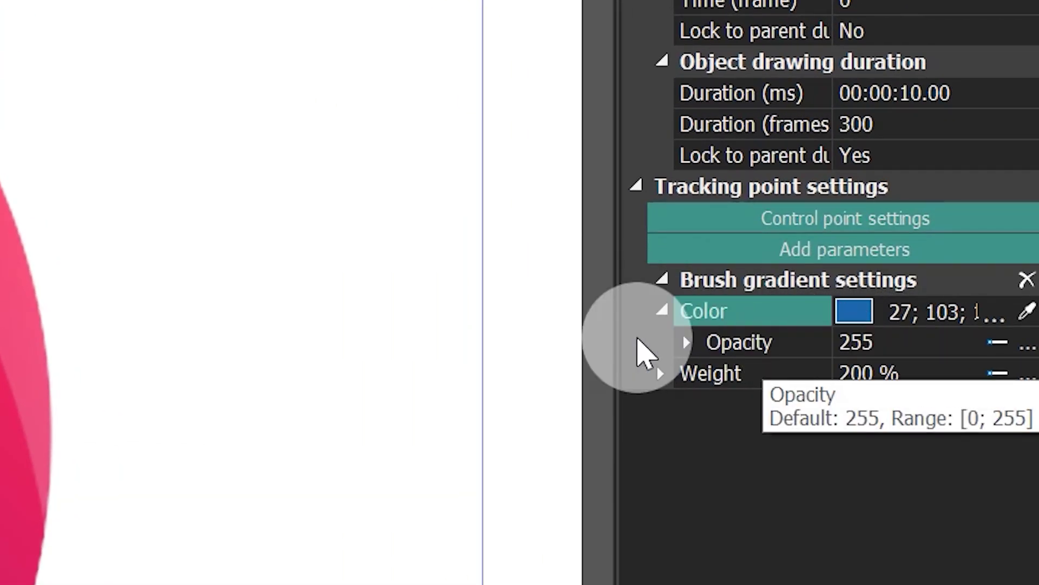
{"action": "left_click", "coordinate": [665, 374]}
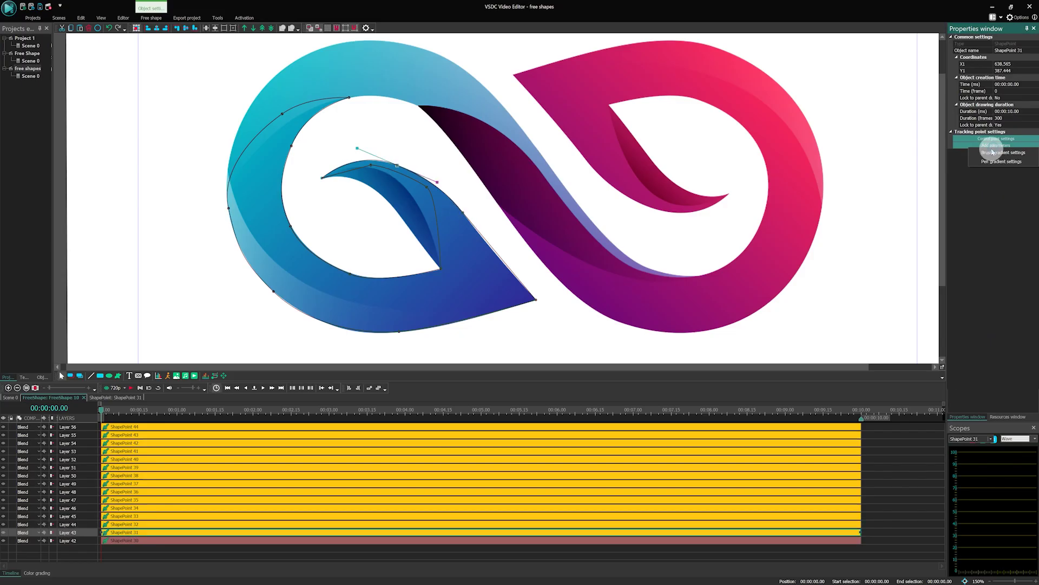
Add brush gradient settings to the traced shape's remaining points, sampling each color from the matching area of the logo.
{"action": "left_click", "coordinate": [996, 145]}
{"action": "key", "text": "Down"}
{"action": "key", "text": "Down"}
{"action": "key", "text": "Down"}
{"action": "key", "text": "Down"}
{"action": "key", "text": "Down"}
{"action": "key", "text": "Down"}
{"action": "key", "text": "Down"}
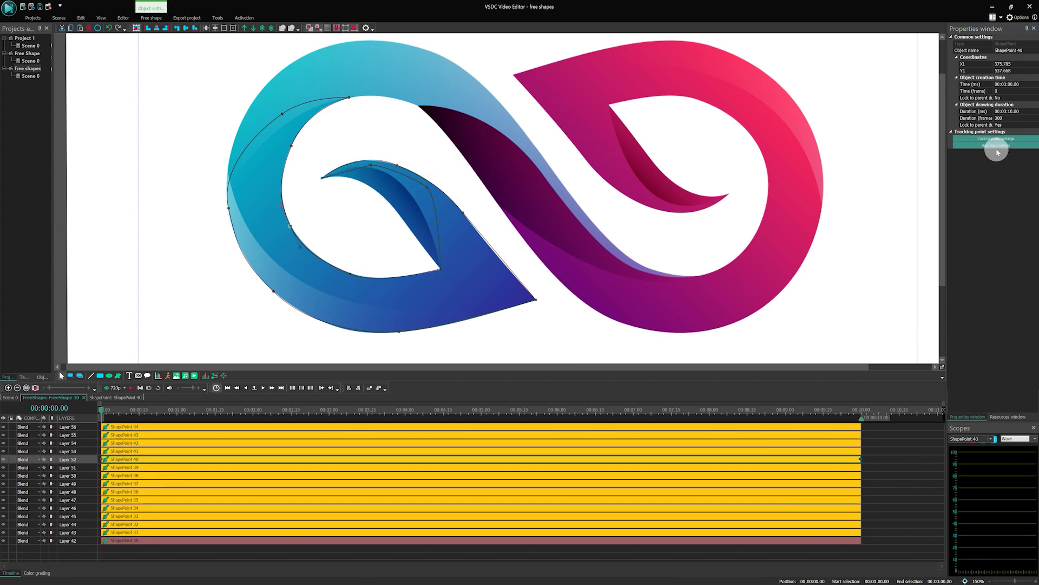
{"action": "key", "text": "Down"}
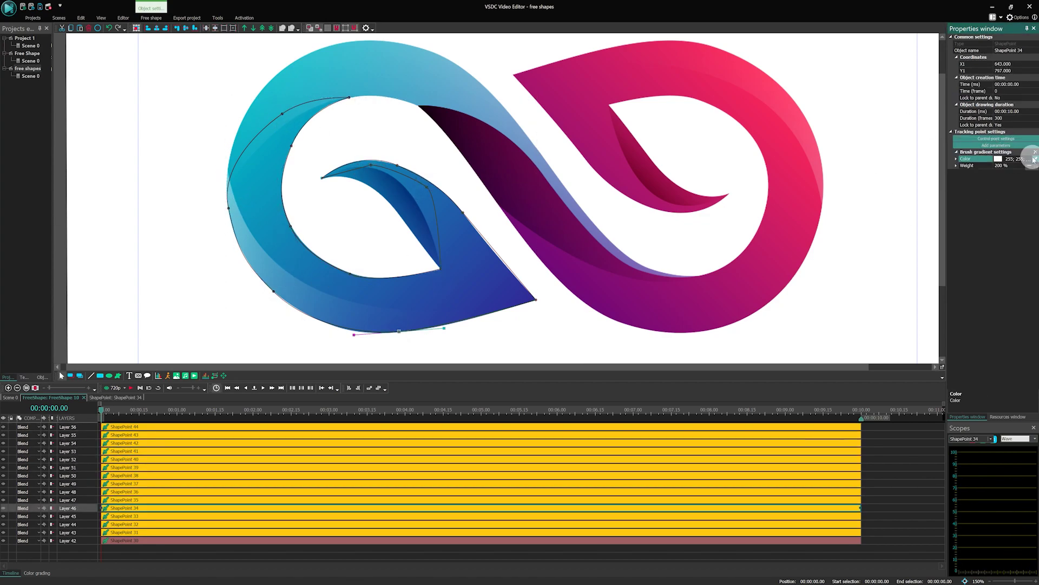
Return to the main scene and raise the traced shape's layer opacity to its maximum.
{"action": "left_click", "coordinate": [10, 396]}
{"action": "left_click", "coordinate": [23, 426]}
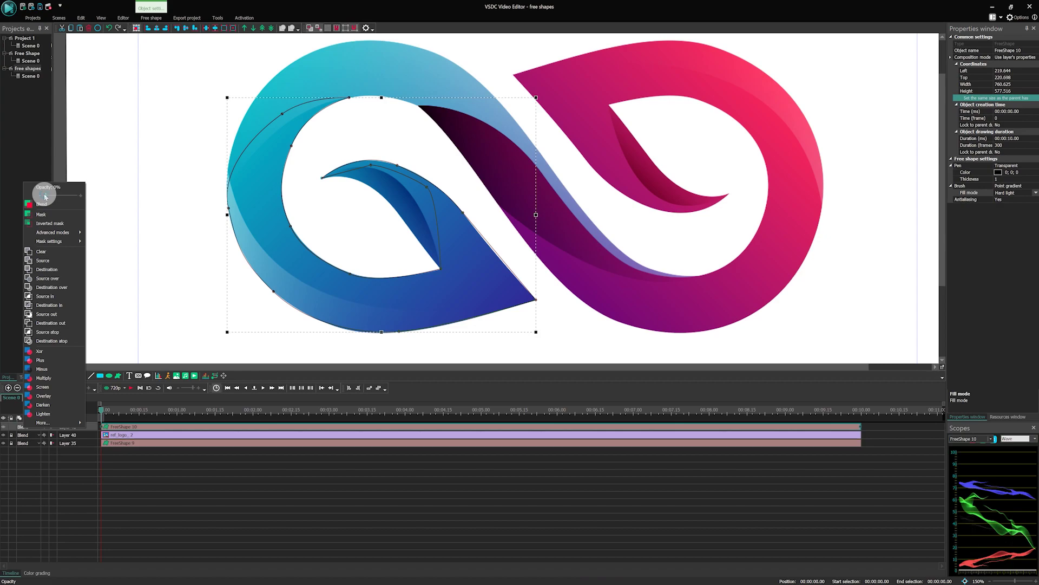
{"action": "left_click_drag", "start_coordinate": [45, 196], "coordinate": [134, 198]}
{"action": "left_click", "coordinate": [143, 203]}
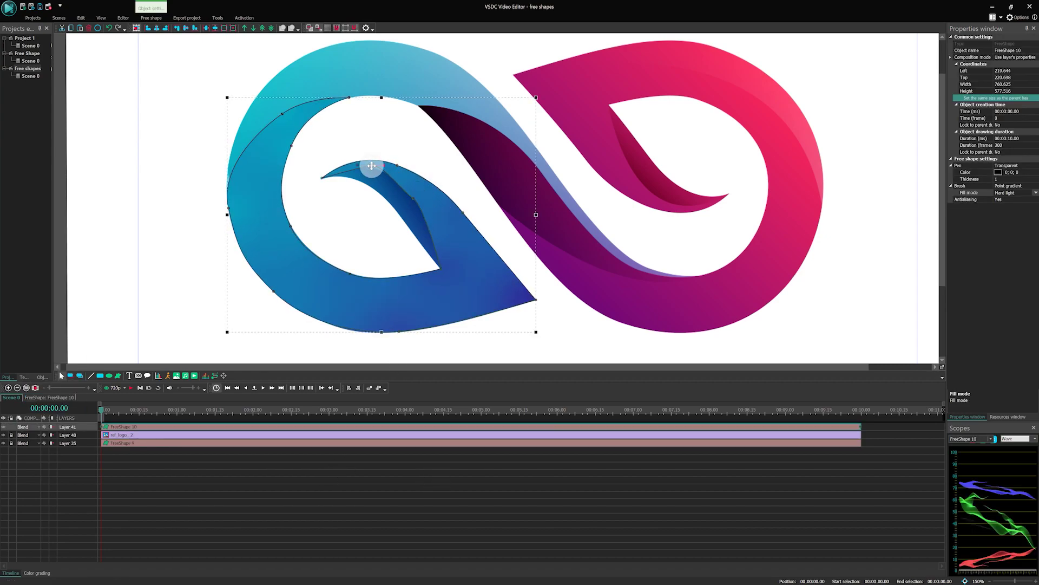
Select the point on the leaf's inner edge and adjust its curve to follow the logo's fold.
{"action": "left_click", "coordinate": [149, 17]}
{"action": "left_click", "coordinate": [143, 19]}
{"action": "left_click", "coordinate": [144, 31]}
{"action": "left_click", "coordinate": [413, 198]}
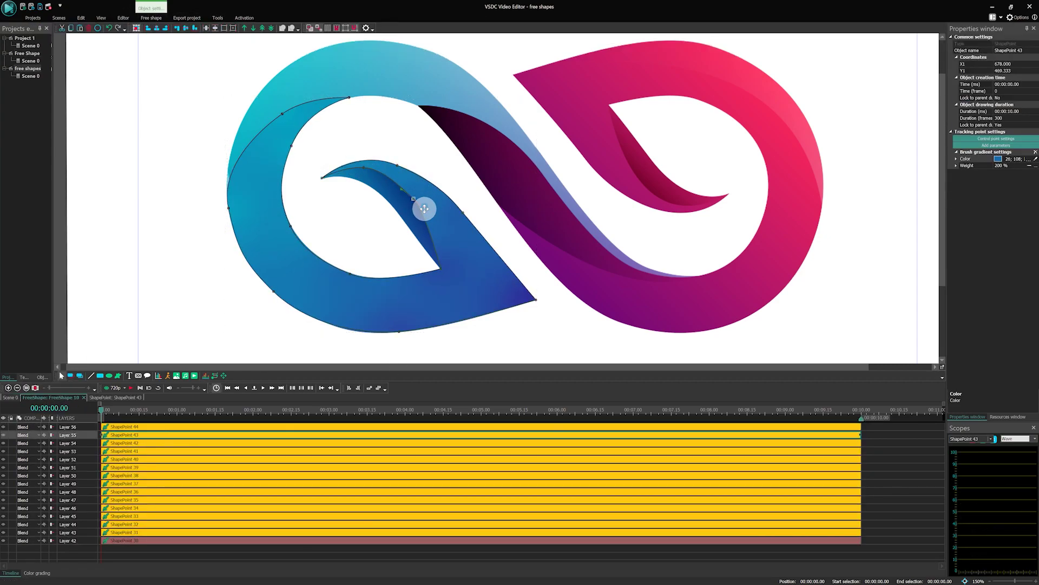
{"action": "left_click", "coordinate": [424, 208]}
Set the traced shape's brush fill mode to Vivid light.
{"action": "left_click", "coordinate": [1035, 193]}
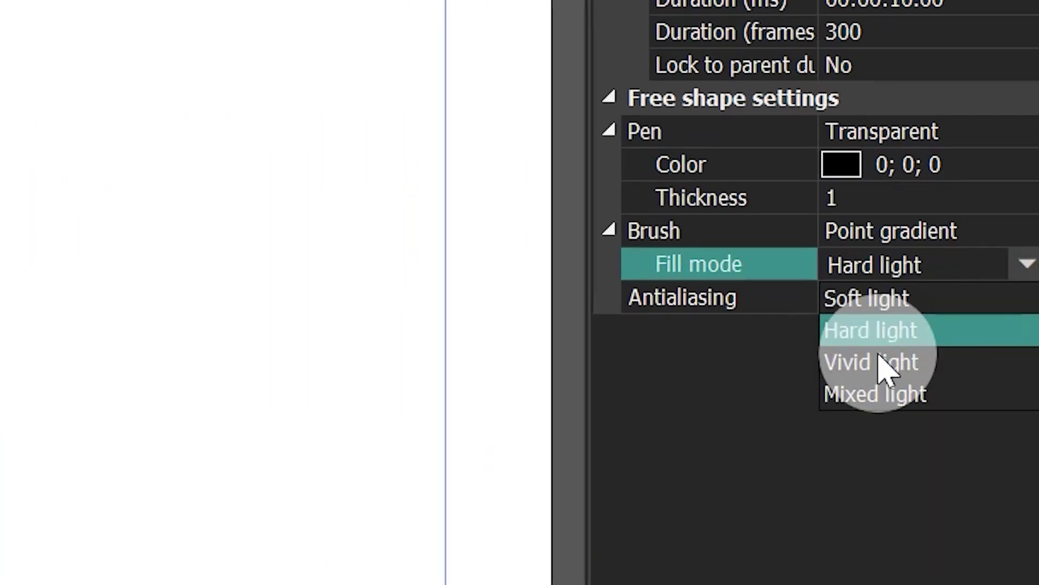
{"action": "left_click", "coordinate": [880, 363]}
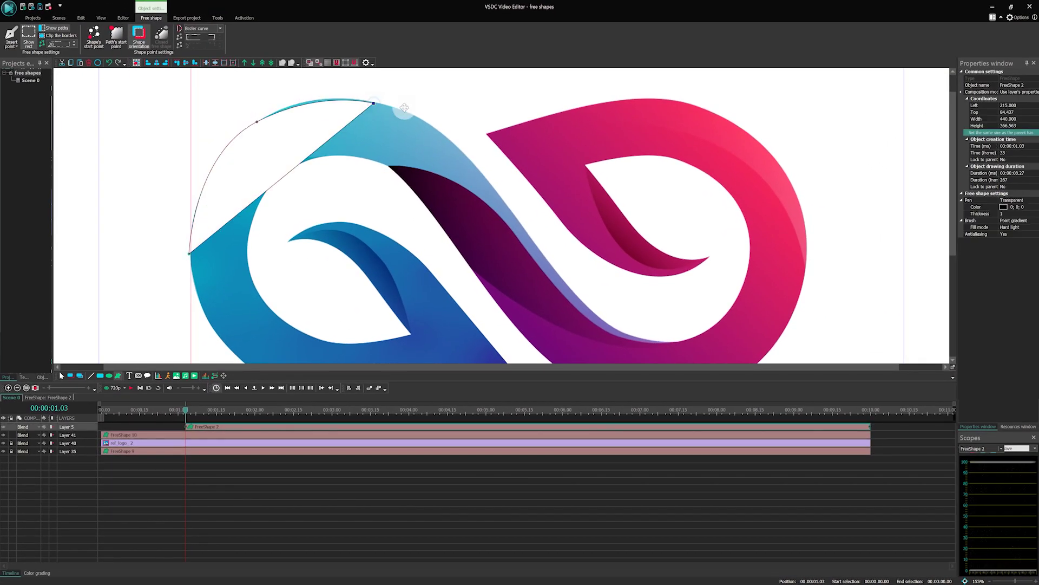
Continue tracing the light-blue band's outer edge down the diagonal, adjusting the new points and curves to match the logo.
{"action": "left_click", "coordinate": [486, 179]}
{"action": "left_click_drag", "start_coordinate": [556, 272], "coordinate": [580, 304]}
{"action": "left_click", "coordinate": [486, 180]}
{"action": "left_click_drag", "start_coordinate": [512, 225], "coordinate": [517, 221]}
{"action": "left_click_drag", "start_coordinate": [486, 180], "coordinate": [482, 169]}
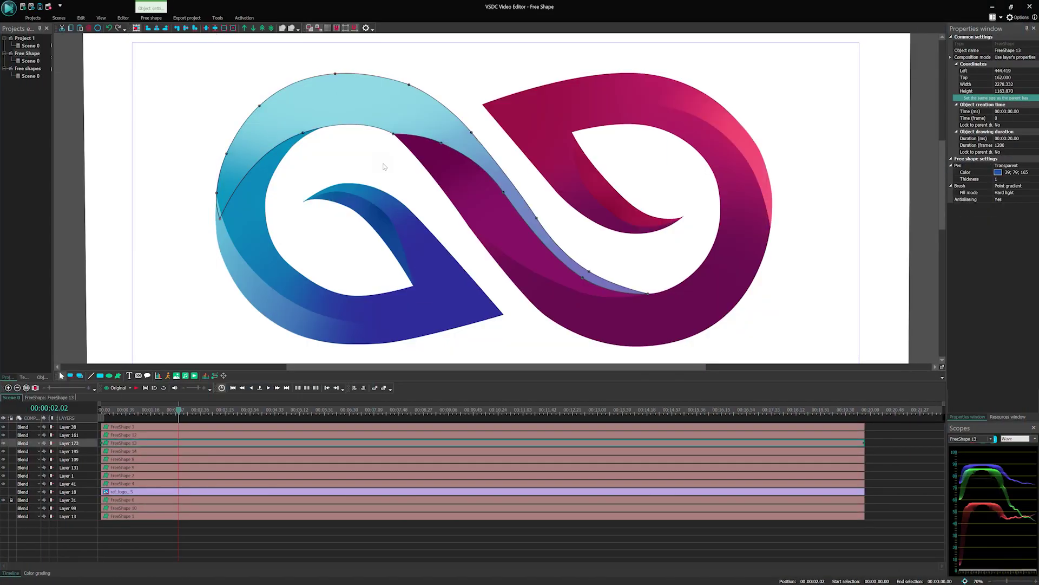
Examine the linear gradient settings of the pink highlight shape on the upper right of the logo.
{"action": "left_click", "coordinate": [128, 427]}
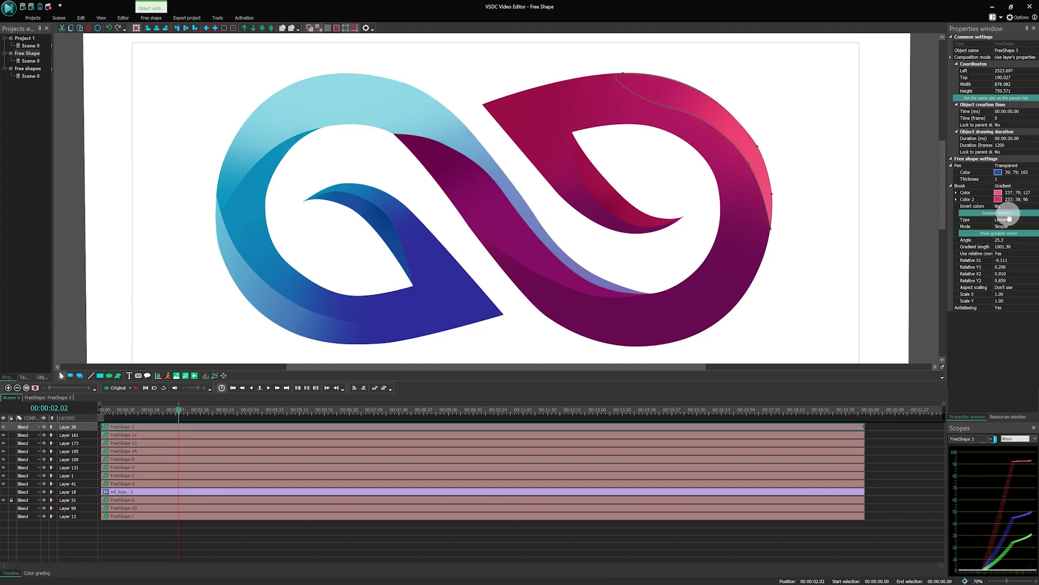
{"action": "left_click", "coordinate": [1009, 216]}
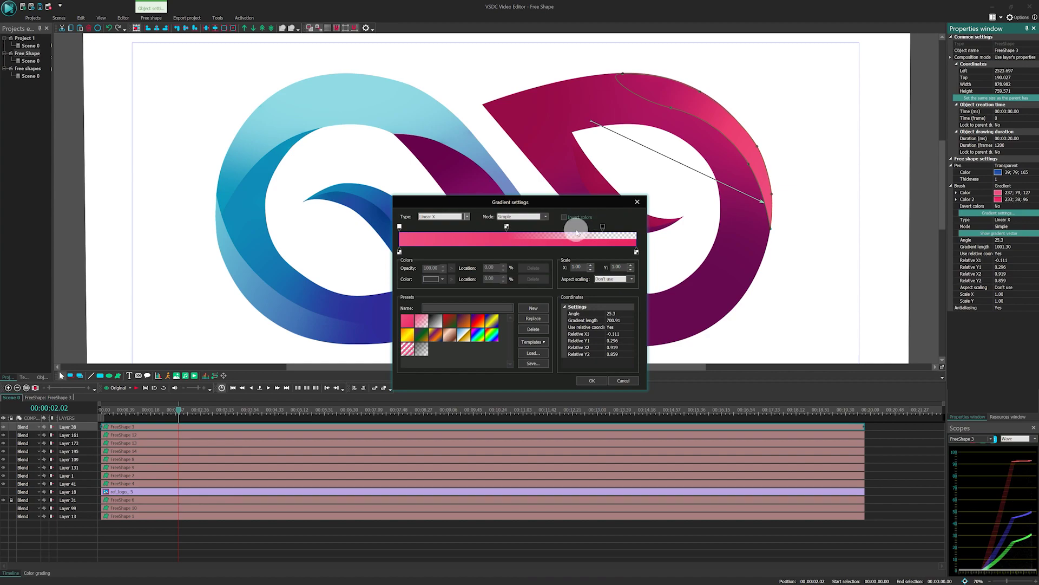
{"action": "left_click", "coordinate": [638, 202]}
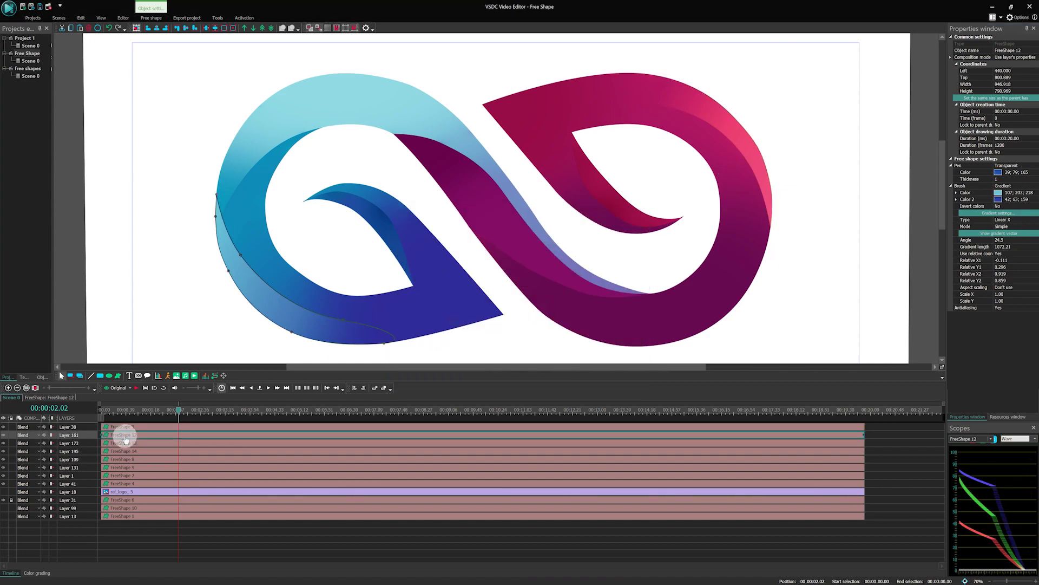
Go through the remaining logo shapes one by one to examine their outlines and brush settings.
{"action": "left_click", "coordinate": [120, 443]}
{"action": "left_click", "coordinate": [125, 451]}
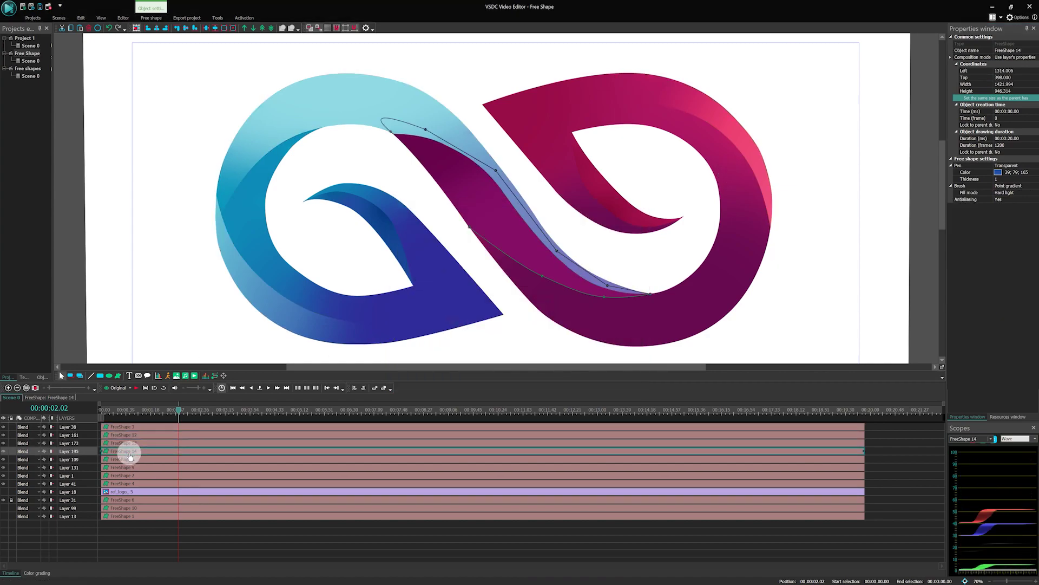
{"action": "left_click", "coordinate": [130, 461]}
{"action": "left_click", "coordinate": [130, 468]}
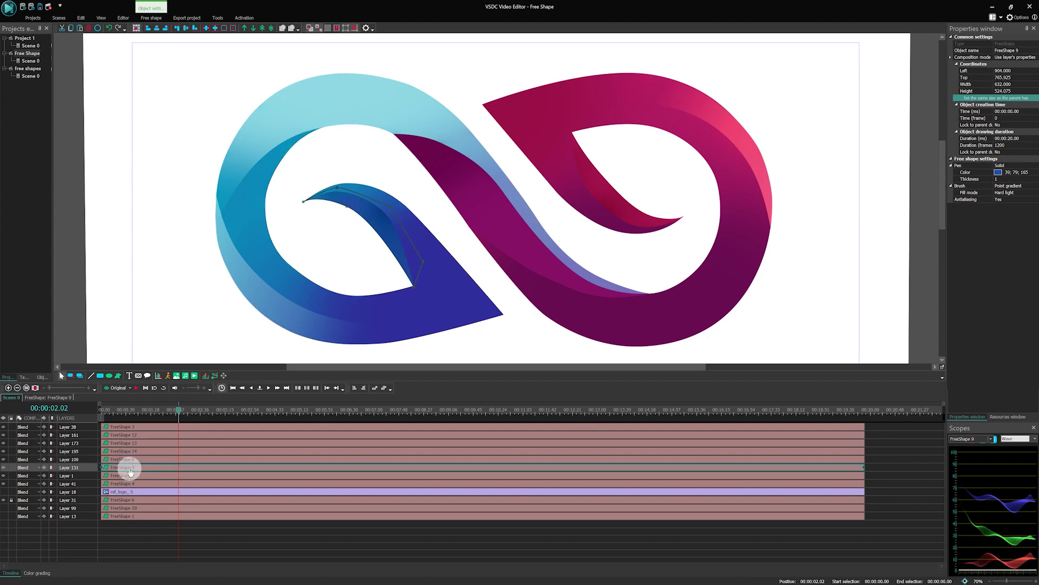
{"action": "left_click", "coordinate": [130, 475]}
{"action": "left_click", "coordinate": [132, 484]}
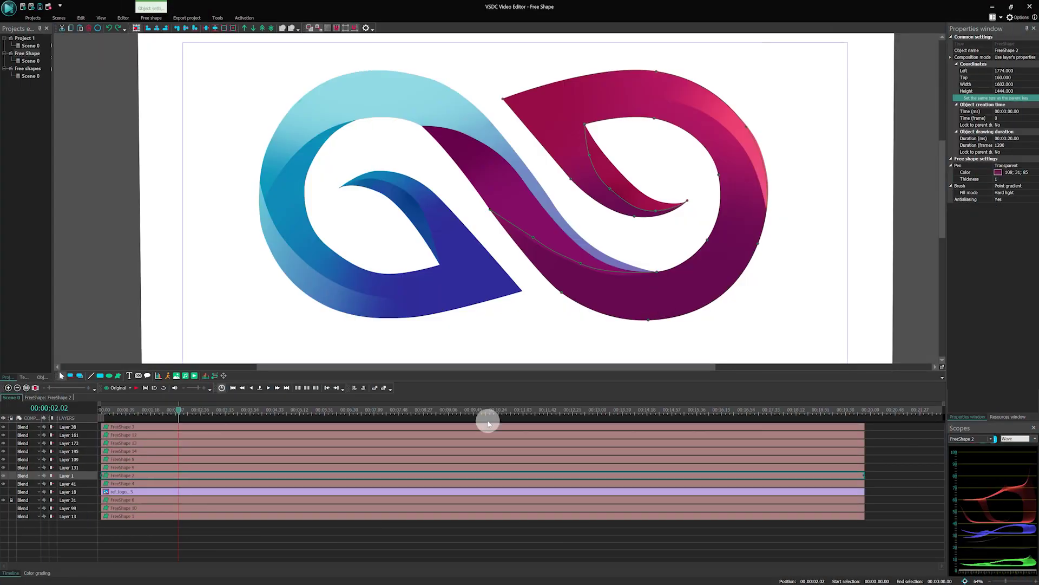
Animate the gradient weight of the dark magenta loop's lowest point with a Sinusoid curve, minimum 200, maximum 2000, 3.000 Hz, and preview it.
{"action": "double_click", "coordinate": [293, 475]}
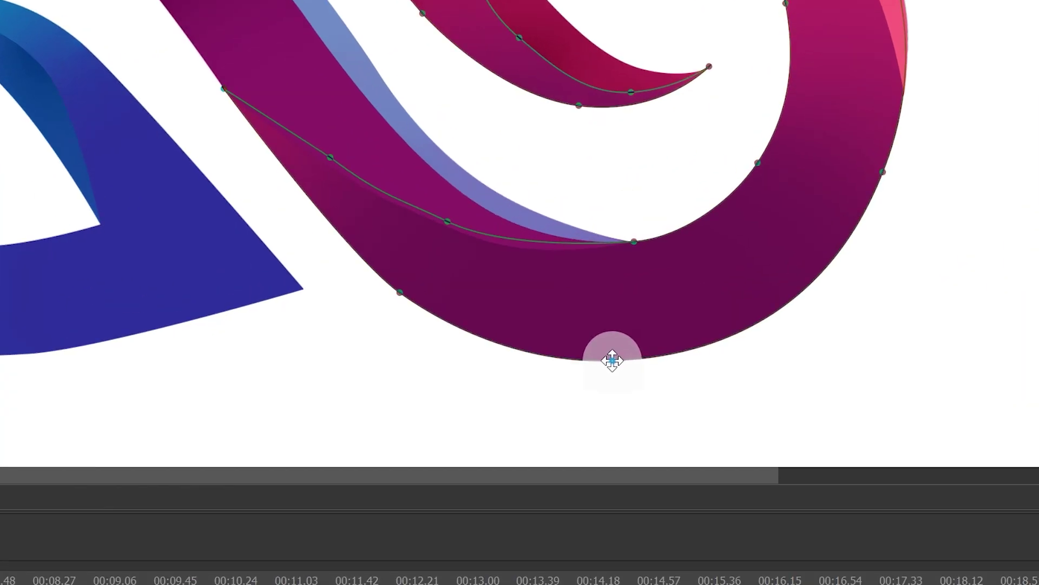
{"action": "left_click", "coordinate": [647, 319]}
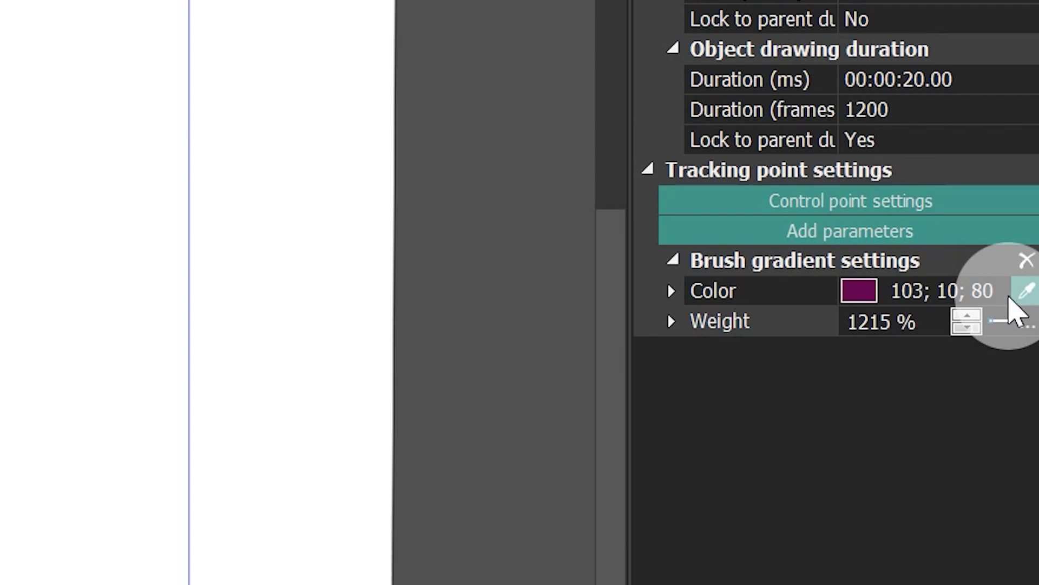
{"action": "left_click", "coordinate": [1021, 320]}
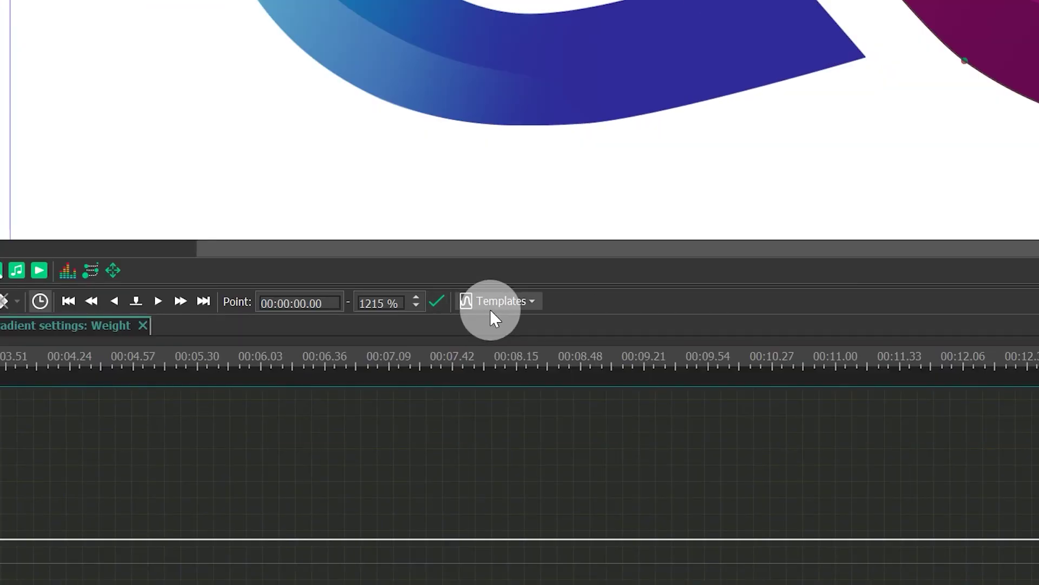
{"action": "left_click", "coordinate": [490, 307]}
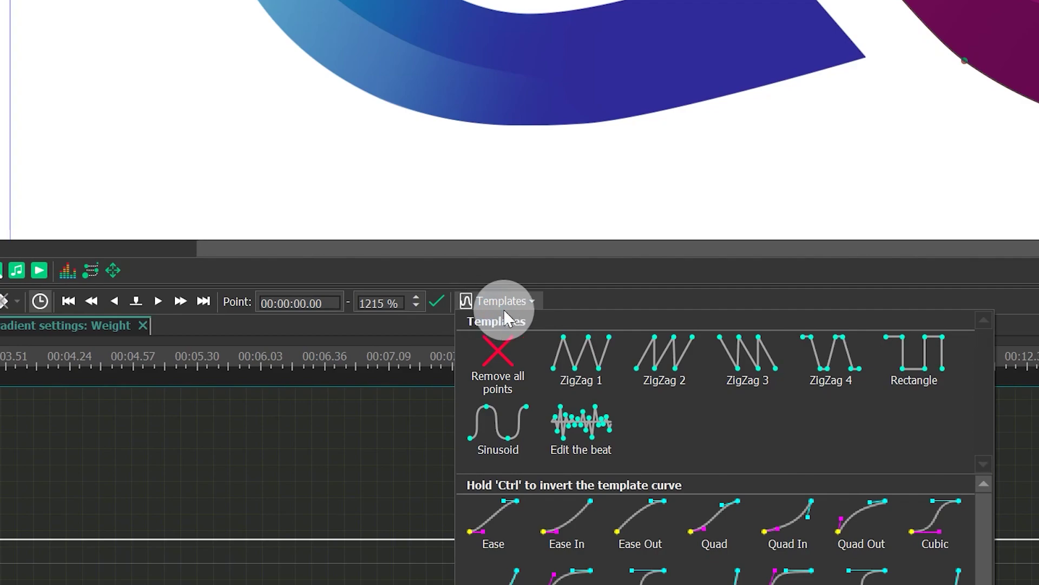
{"action": "left_click", "coordinate": [527, 441]}
{"action": "type", "text": "200"}
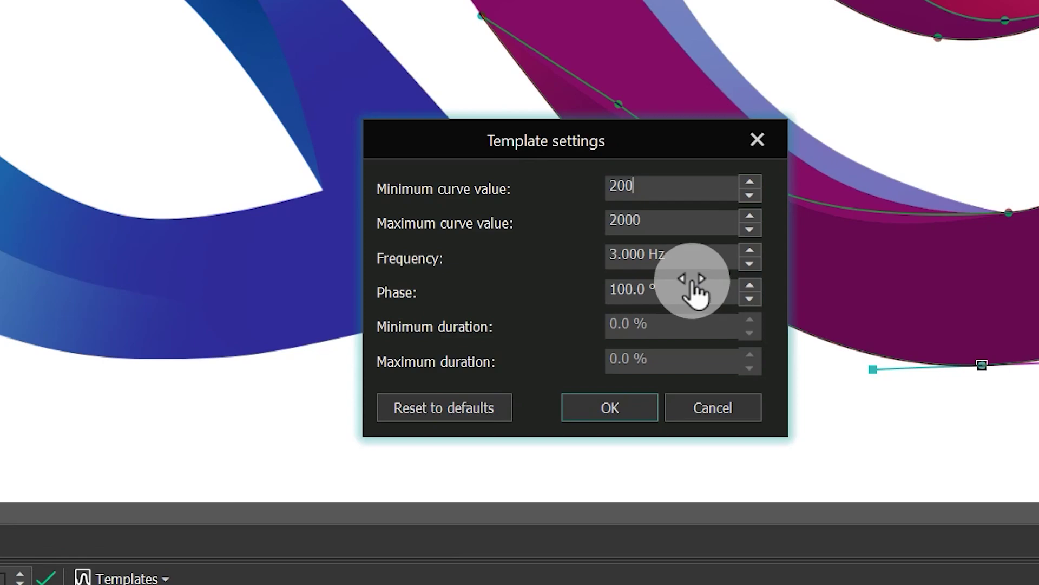
{"action": "left_click", "coordinate": [613, 407]}
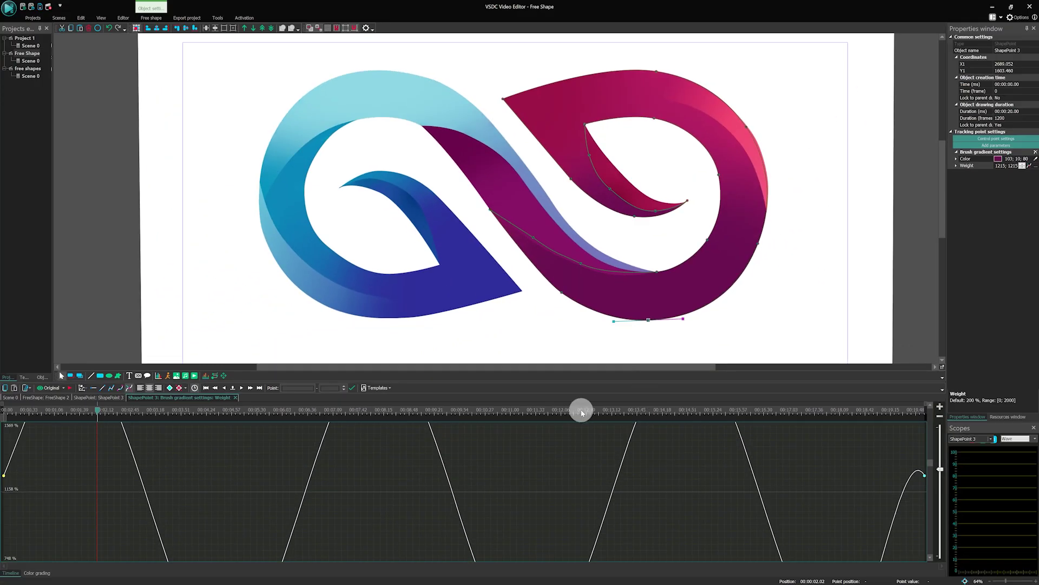
{"action": "left_click", "coordinate": [360, 411]}
{"action": "key", "text": "space"}
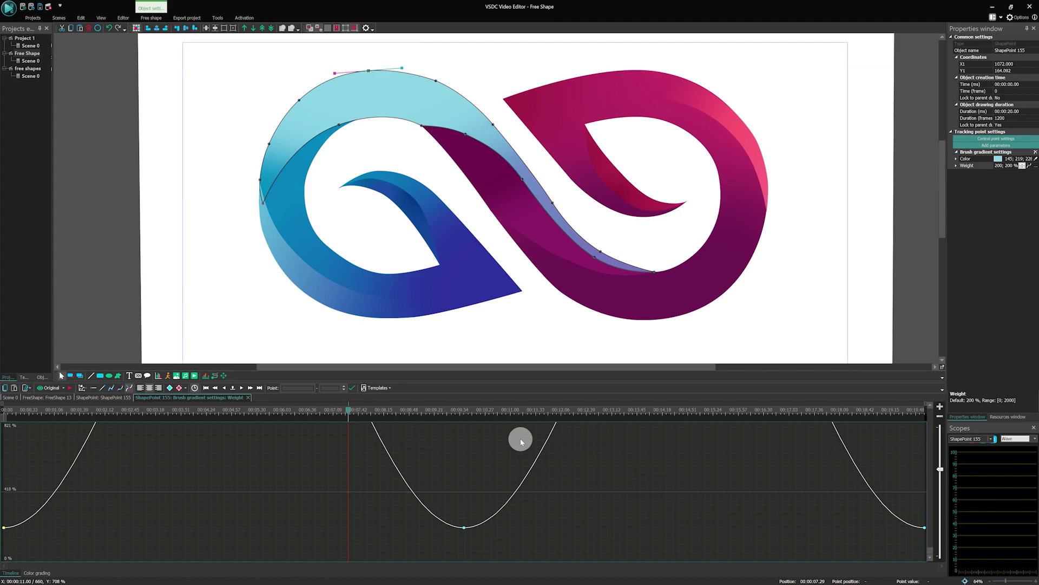
Lighten the color of the light-blue band's topmost point to a very pale cyan and play the animation.
{"action": "left_click", "coordinate": [1030, 158]}
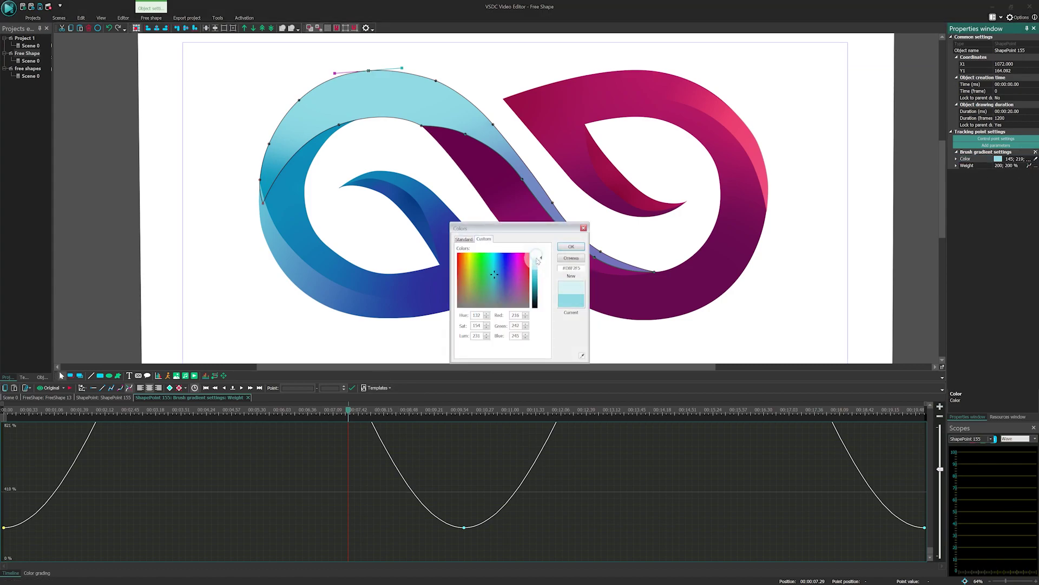
{"action": "left_click", "coordinate": [571, 246]}
{"action": "key", "text": "space"}
{"action": "key", "text": "space"}
Raise the middle keyframe of the topmost point's weight curve to about 433 % and replay from the start.
{"action": "left_click_drag", "start_coordinate": [464, 527], "coordinate": [464, 487]}
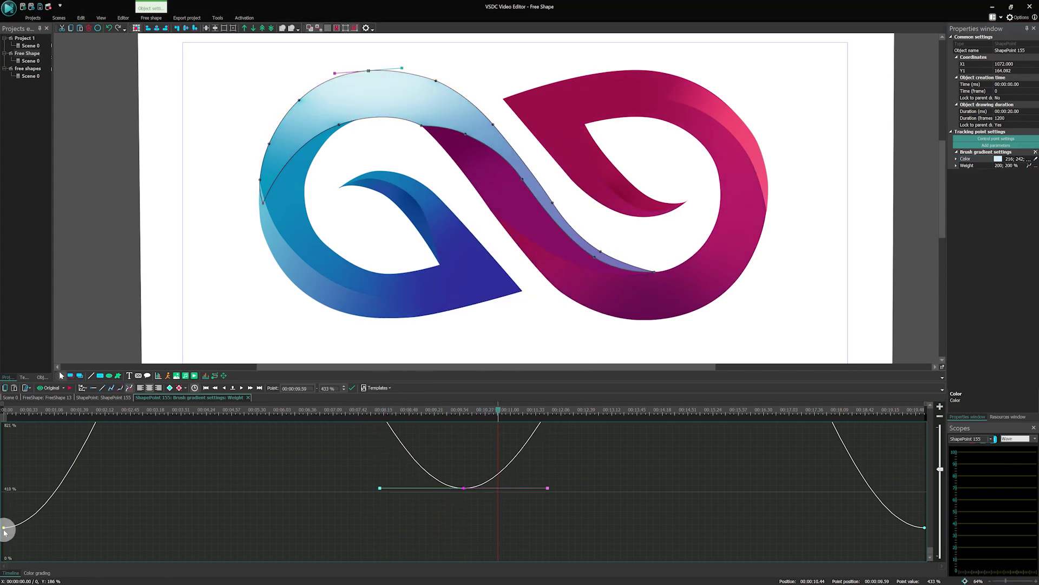
{"action": "left_click", "coordinate": [11, 409]}
{"action": "key", "text": "space"}
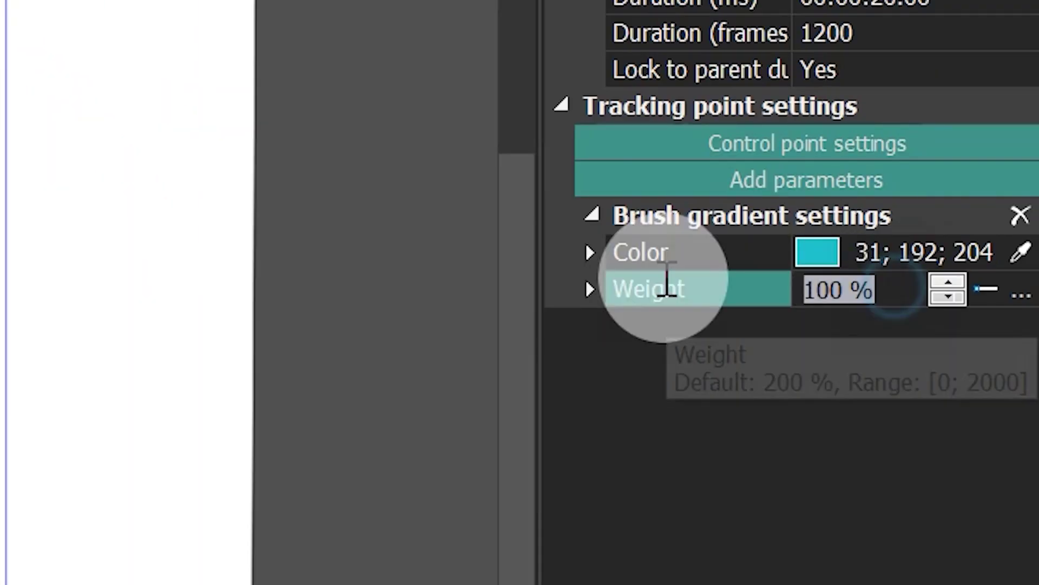
Set the gradient weight of the light-blue band's other points to 50 % and preview the animation.
{"action": "type", "text": "50"}
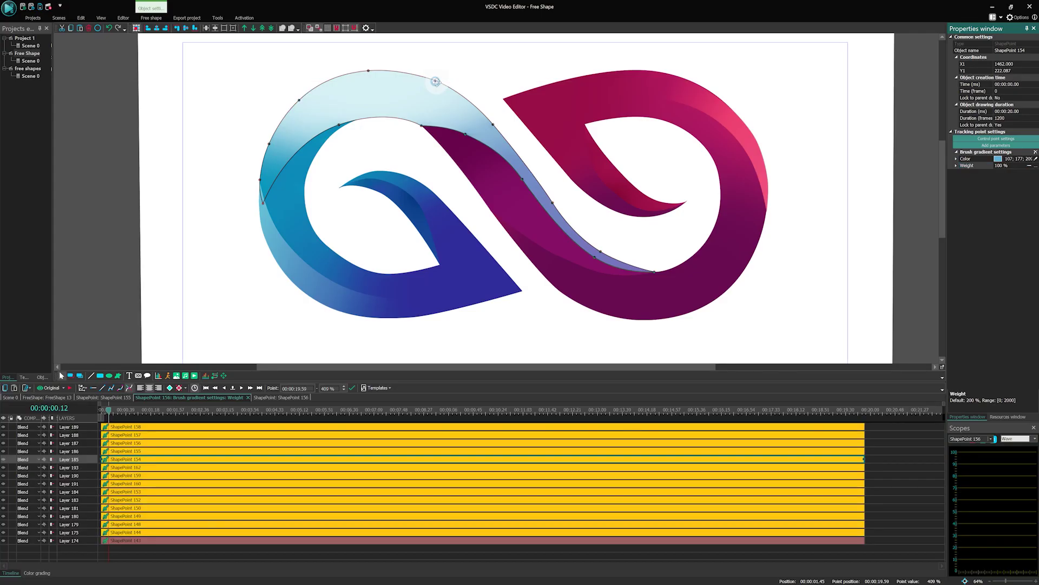
{"action": "left_click", "coordinate": [986, 289]}
{"action": "left_click", "coordinate": [89, 397]}
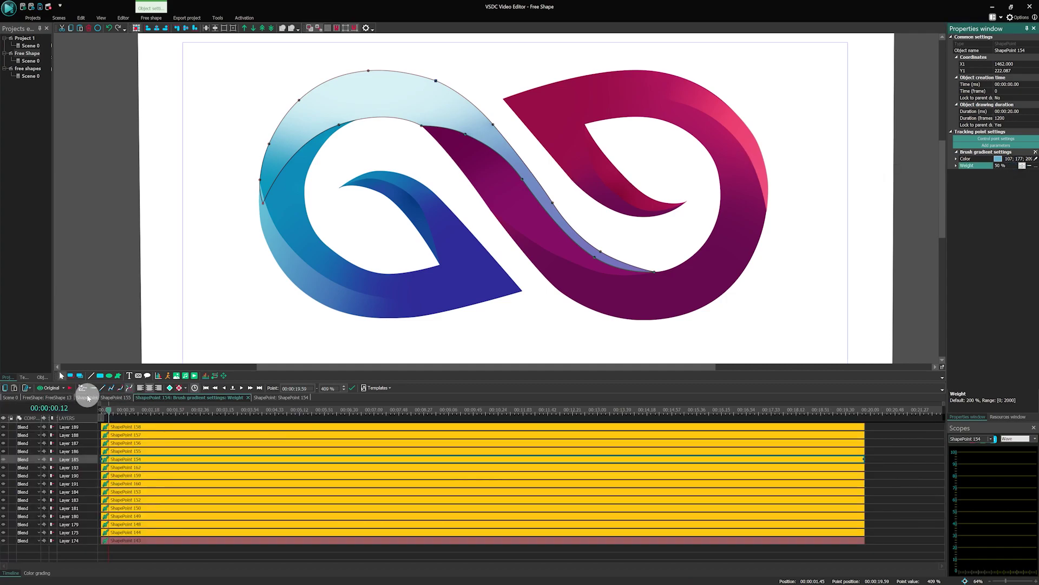
{"action": "left_click", "coordinate": [493, 124]}
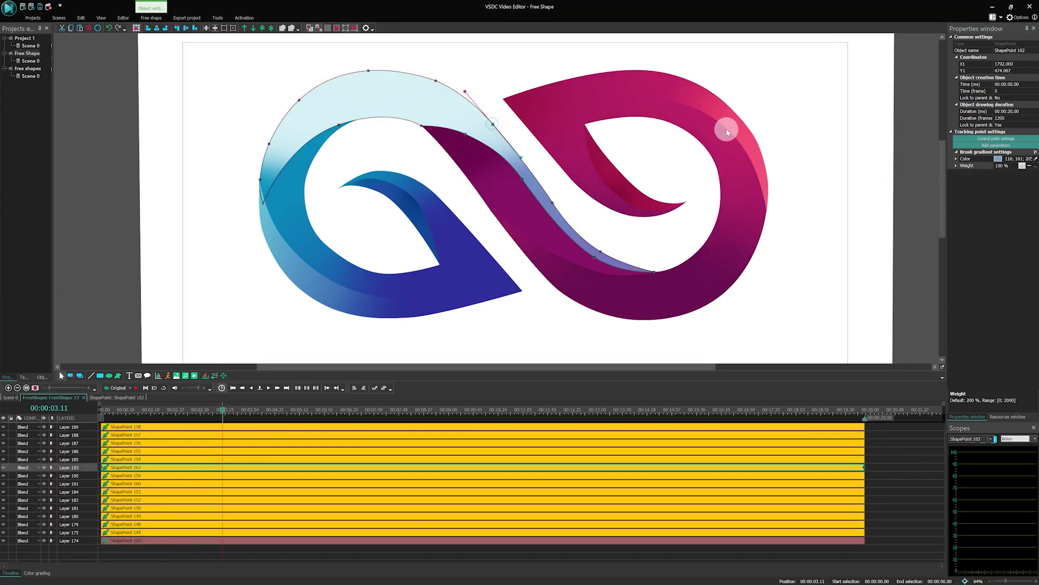
{"action": "left_click", "coordinate": [165, 410]}
{"action": "key", "text": "space"}
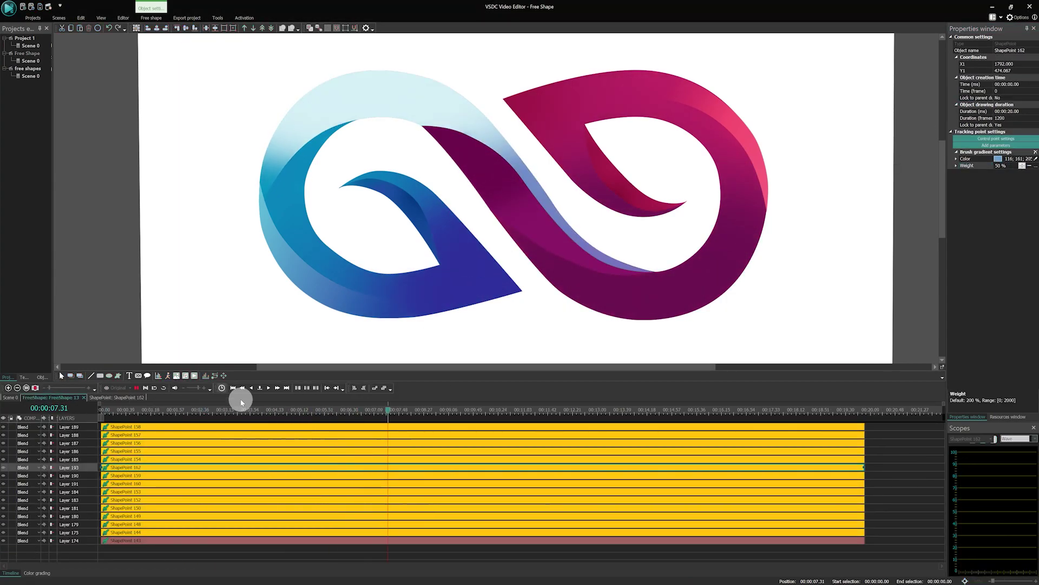
{"action": "key", "text": "space"}
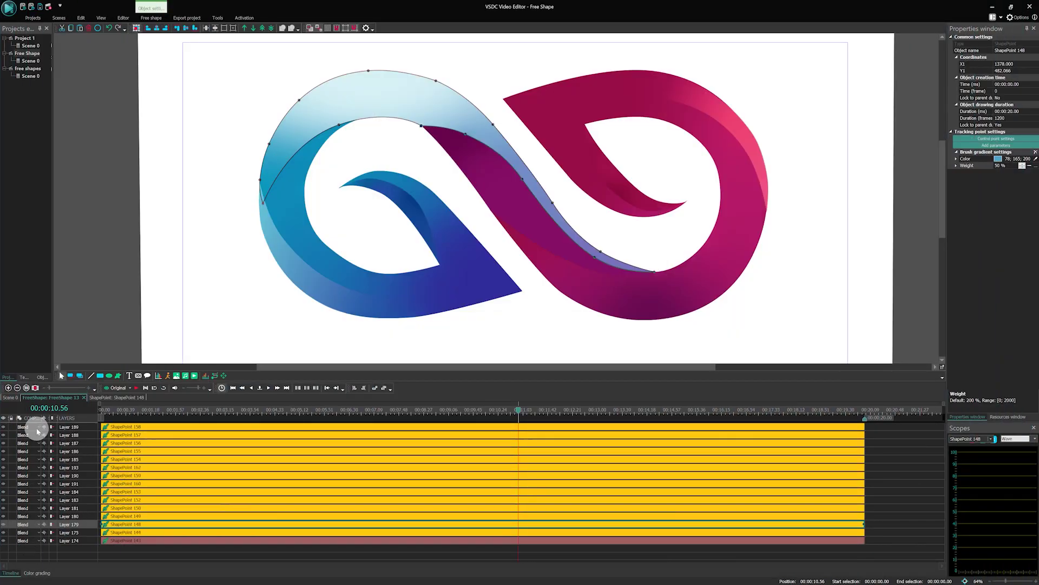
In the main scene, unlock the white background shape on Layer 31 and change its brush to Point gradient.
{"action": "left_click", "coordinate": [8, 397]}
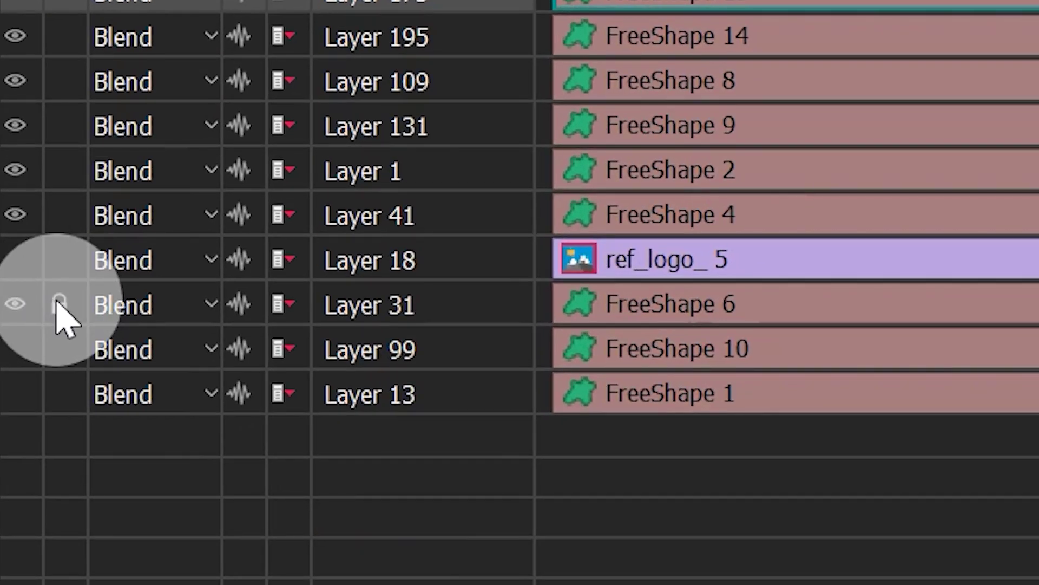
{"action": "left_click", "coordinate": [54, 318]}
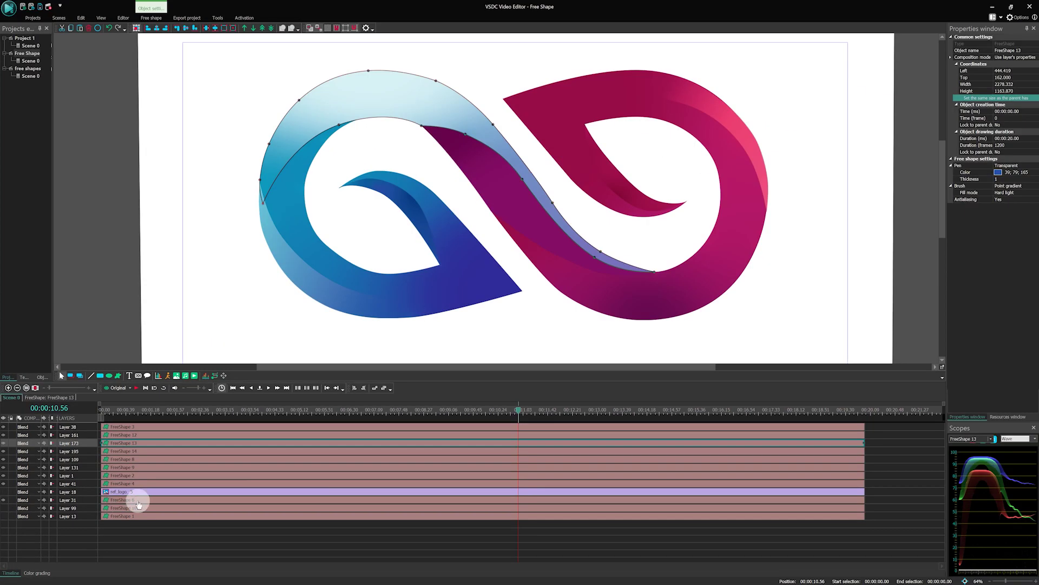
{"action": "left_click", "coordinate": [139, 501]}
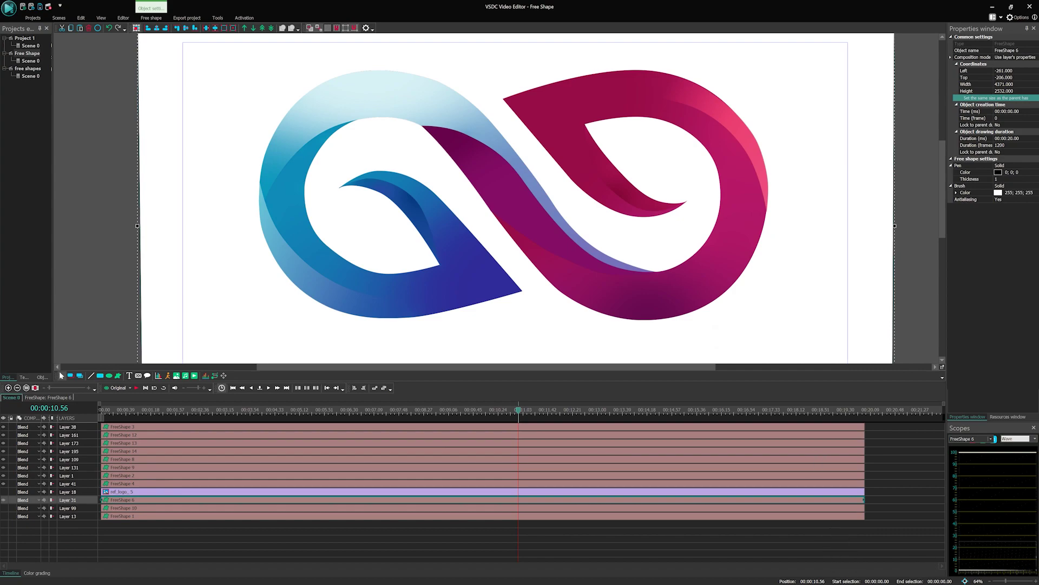
{"action": "left_click_drag", "start_coordinate": [1007, 579], "coordinate": [1002, 580]}
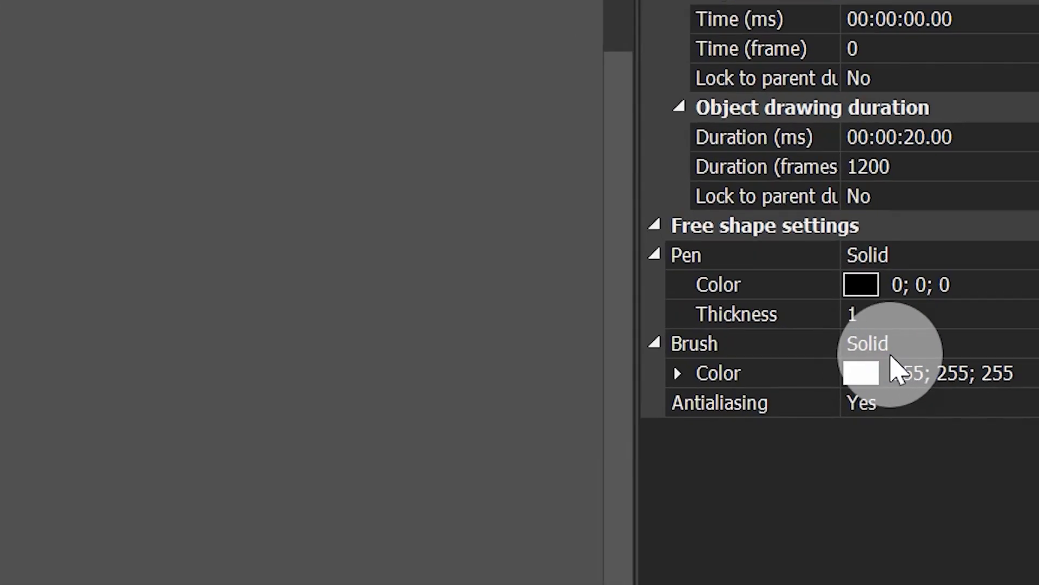
{"action": "left_click", "coordinate": [1009, 186]}
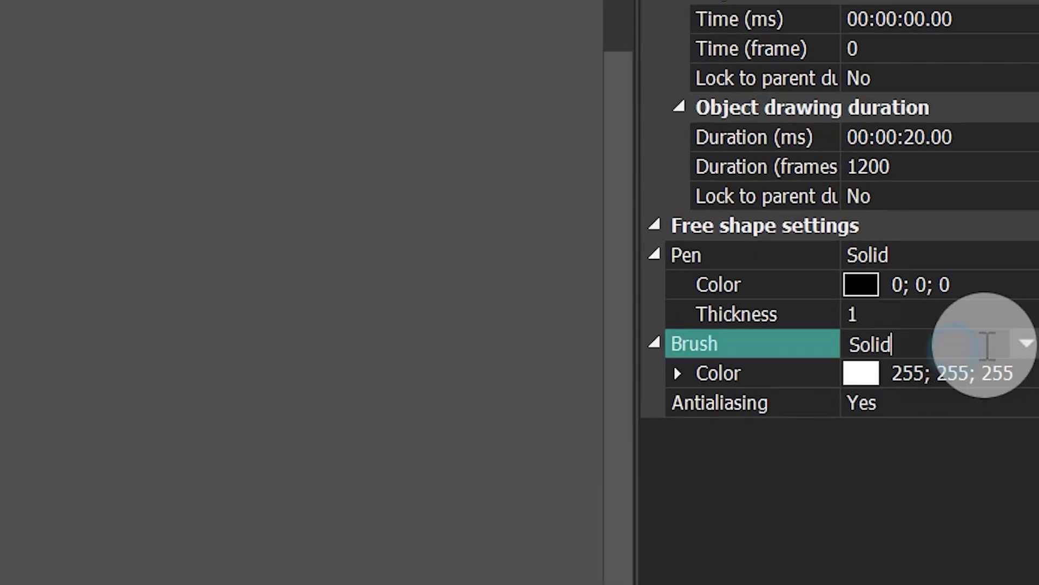
{"action": "left_click", "coordinate": [1025, 346]}
{"action": "left_click", "coordinate": [917, 460]}
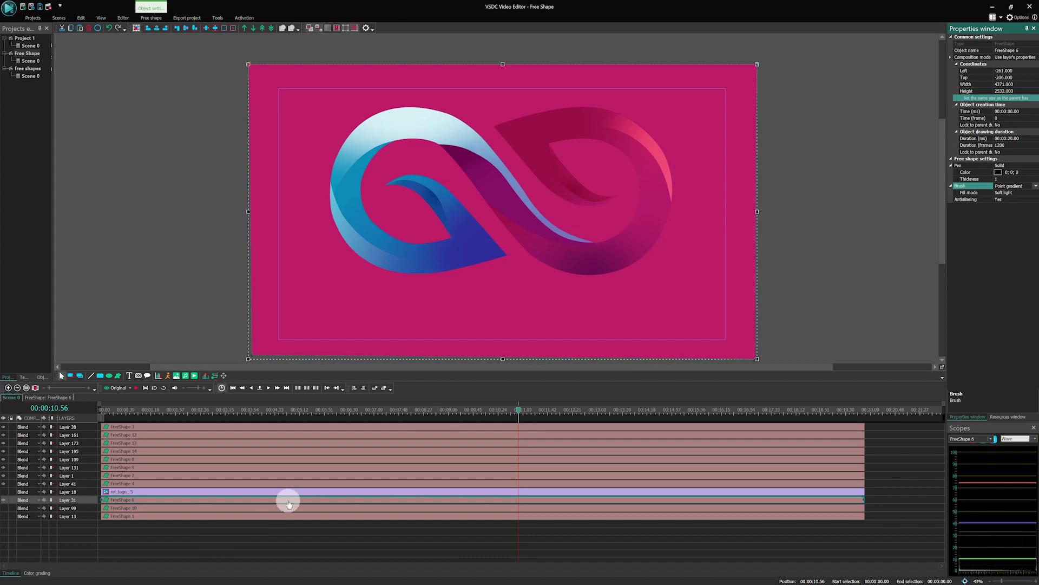
Color the background shape's upper-right corner point pale cyan and its lower-right corner point light blue.
{"action": "double_click", "coordinate": [289, 500]}
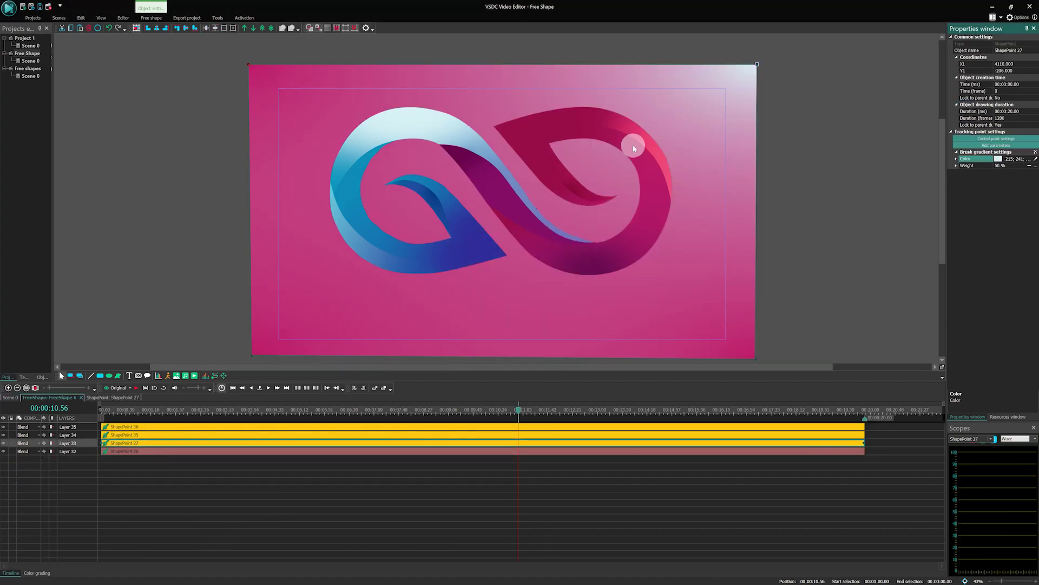
{"action": "left_click", "coordinate": [1029, 160]}
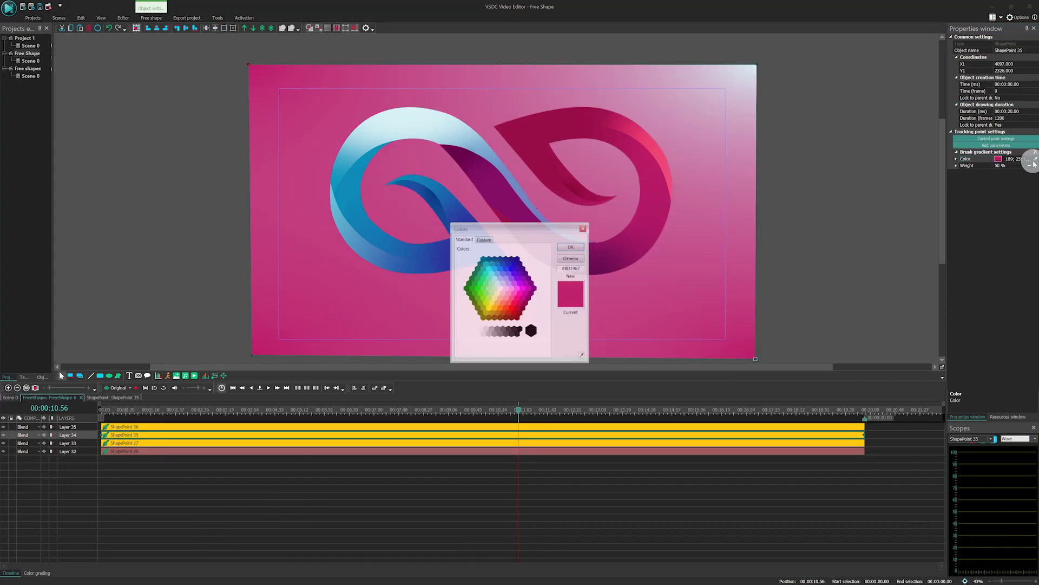
{"action": "left_click", "coordinate": [484, 239]}
{"action": "left_click", "coordinate": [582, 354]}
{"action": "left_click_drag", "start_coordinate": [536, 271], "coordinate": [537, 274]}
Color the background's lower-left corner point with the logo's dark blue and its upper-left corner point muted violet-blue.
{"action": "left_click", "coordinate": [252, 355]}
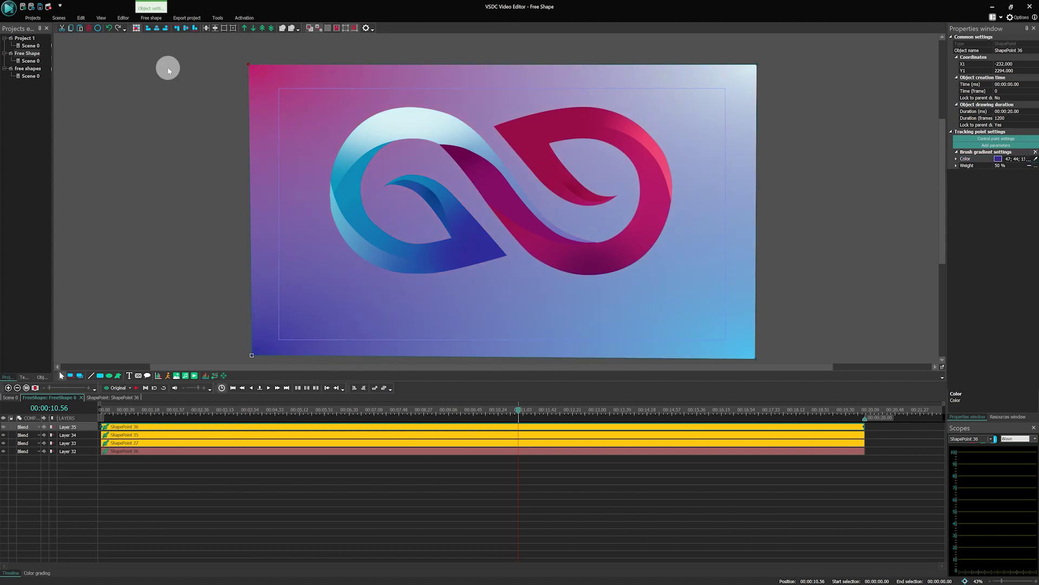
{"action": "left_click", "coordinate": [249, 65]}
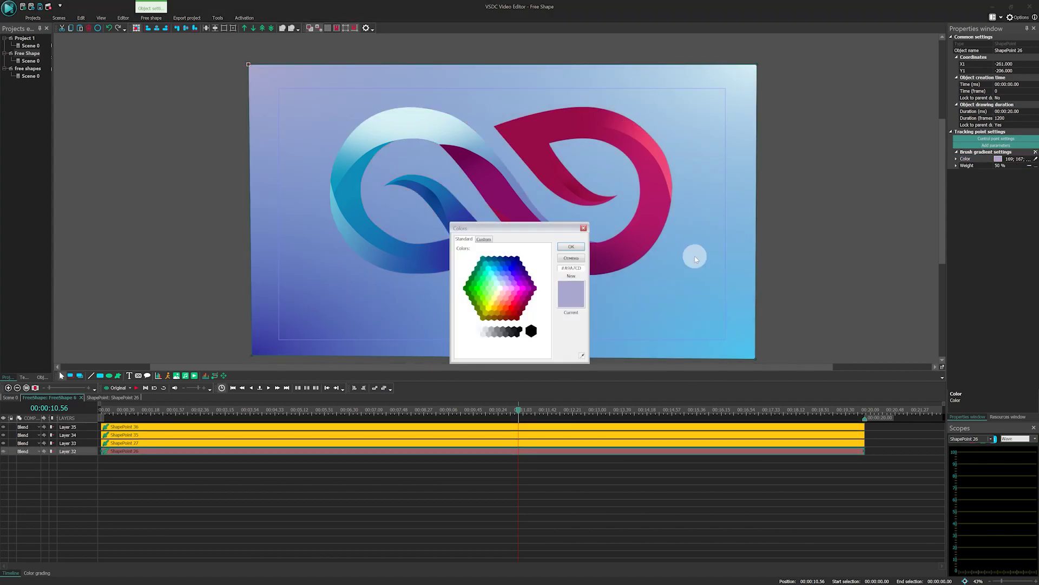
{"action": "left_click", "coordinate": [571, 247]}
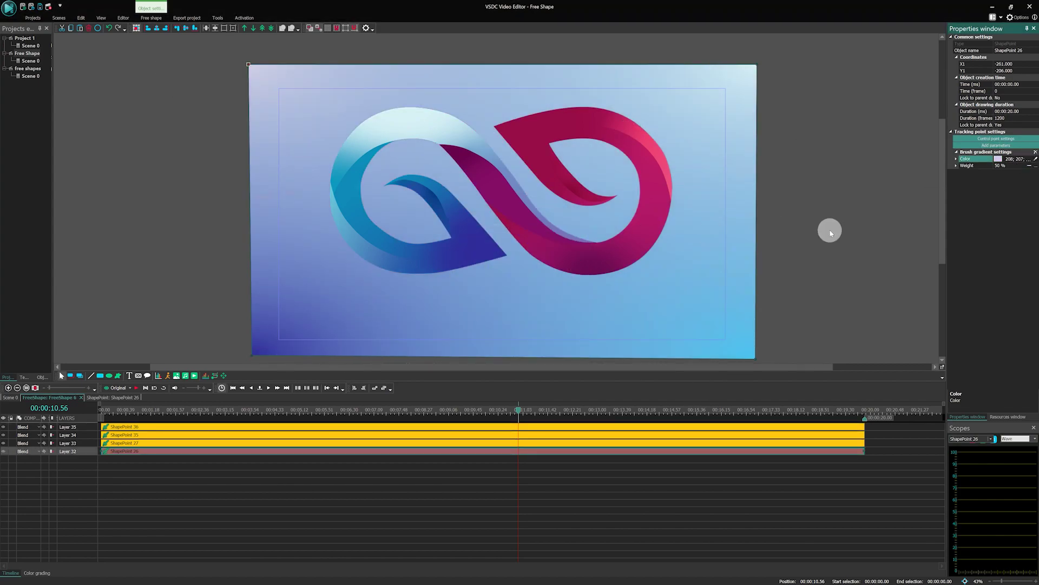
{"action": "left_click", "coordinate": [1029, 159]}
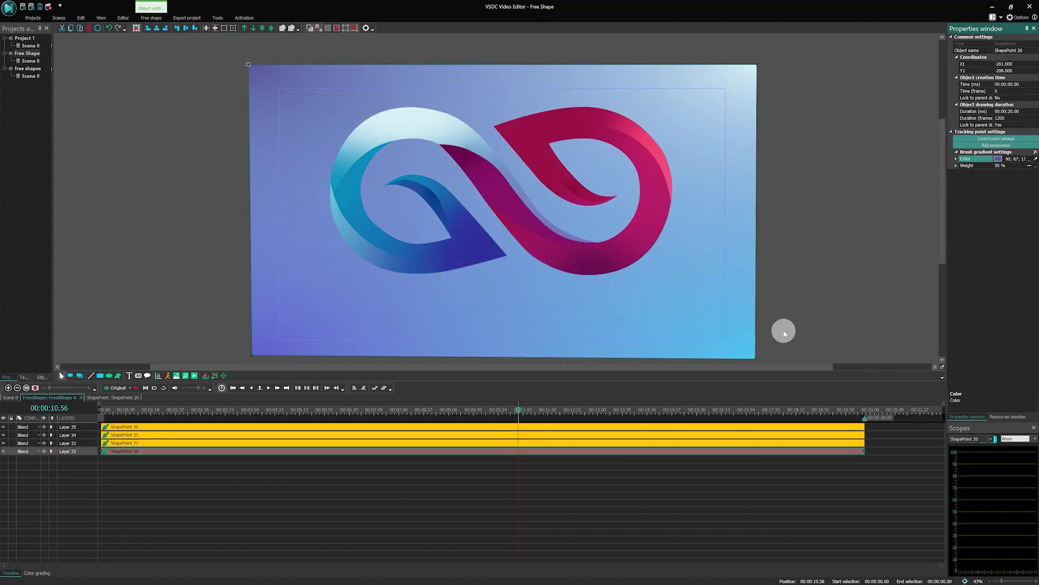
Recolor the background's lower-left corner point with the logo's magenta-pink and apply it.
{"action": "left_click", "coordinate": [251, 355]}
{"action": "left_click", "coordinate": [251, 355]}
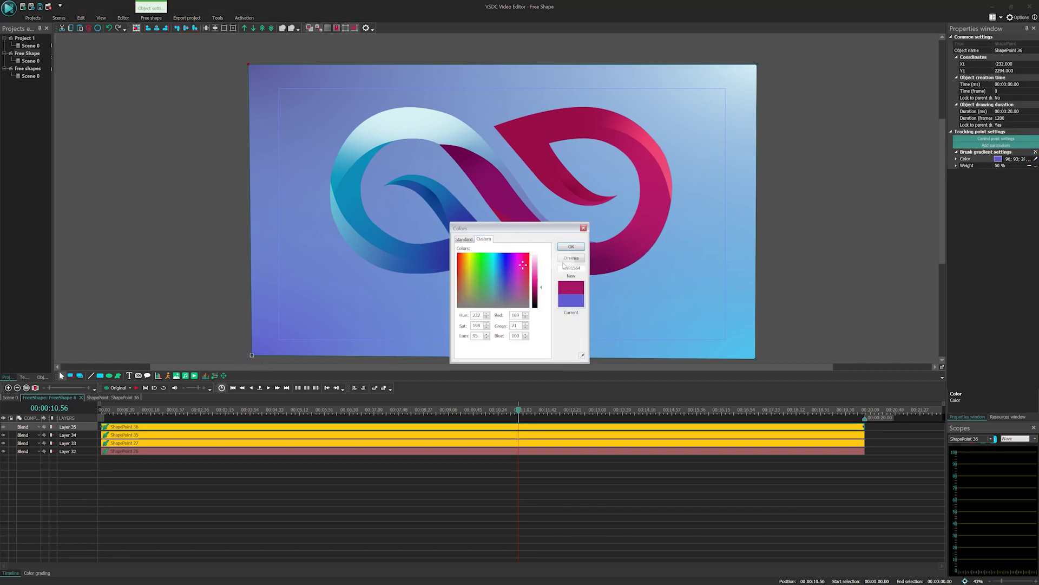
{"action": "left_click", "coordinate": [571, 246]}
{"action": "left_click", "coordinate": [834, 253]}
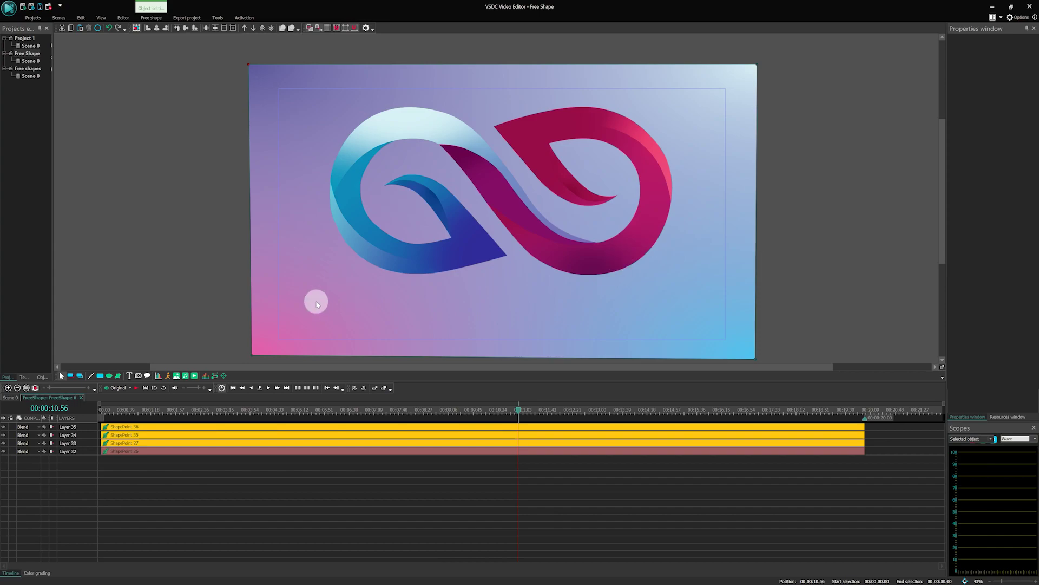
Add a movement to the background's upper-left corner point and draw its path rising slightly to the right.
{"action": "left_click", "coordinate": [250, 67]}
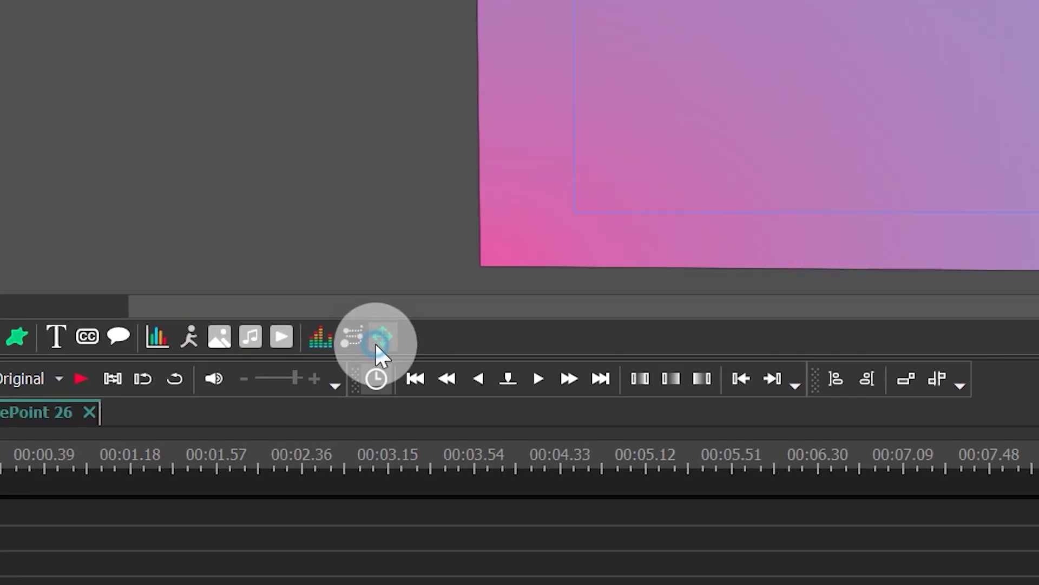
{"action": "left_click", "coordinate": [541, 313]}
{"action": "left_click", "coordinate": [563, 329]}
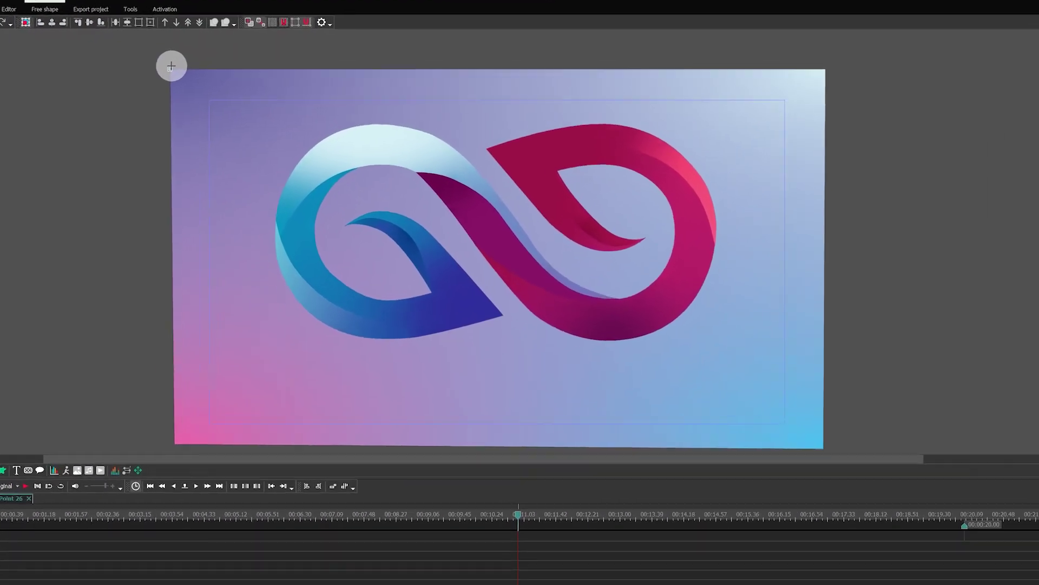
{"action": "mouse_move", "coordinate": [248, 64]}
{"action": "left_mouse_down"}
{"action": "mouse_move", "coordinate": [332, 51]}
{"action": "mouse_move", "coordinate": [317, 48]}
{"action": "left_mouse_up"}
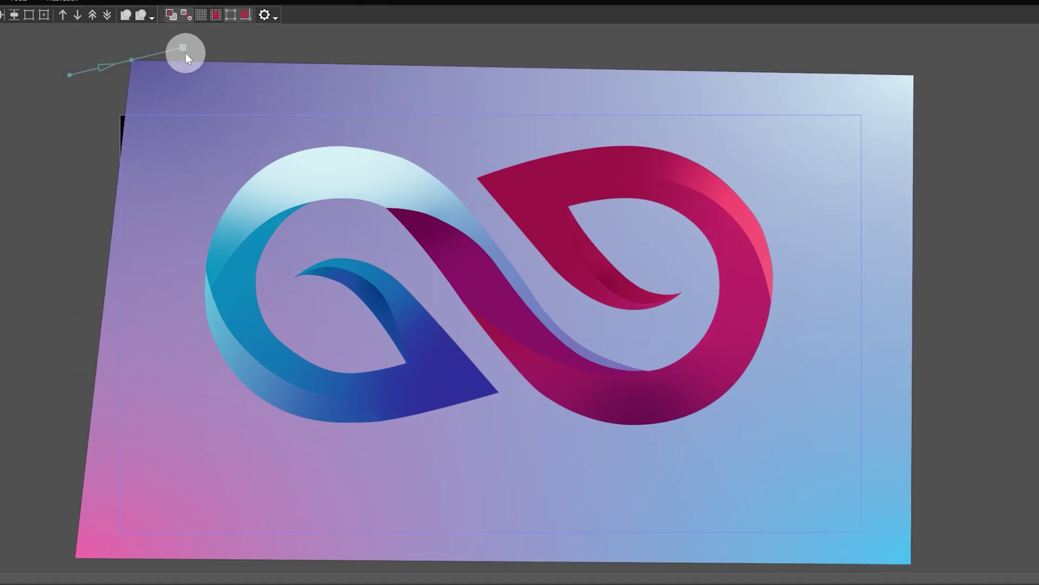
Bend the upper-left corner point's movement path into an arc, shift it upward to cover the frame, and preview it.
{"action": "left_click", "coordinate": [182, 47]}
{"action": "left_click_drag", "start_coordinate": [211, 46], "coordinate": [260, 59]}
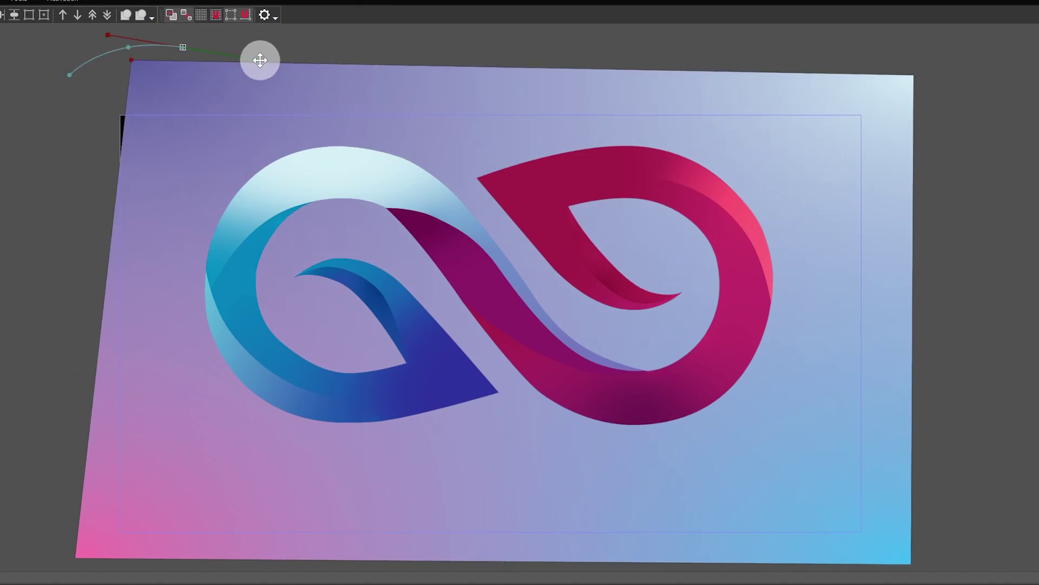
{"action": "left_click_drag", "start_coordinate": [129, 47], "coordinate": [129, 26]}
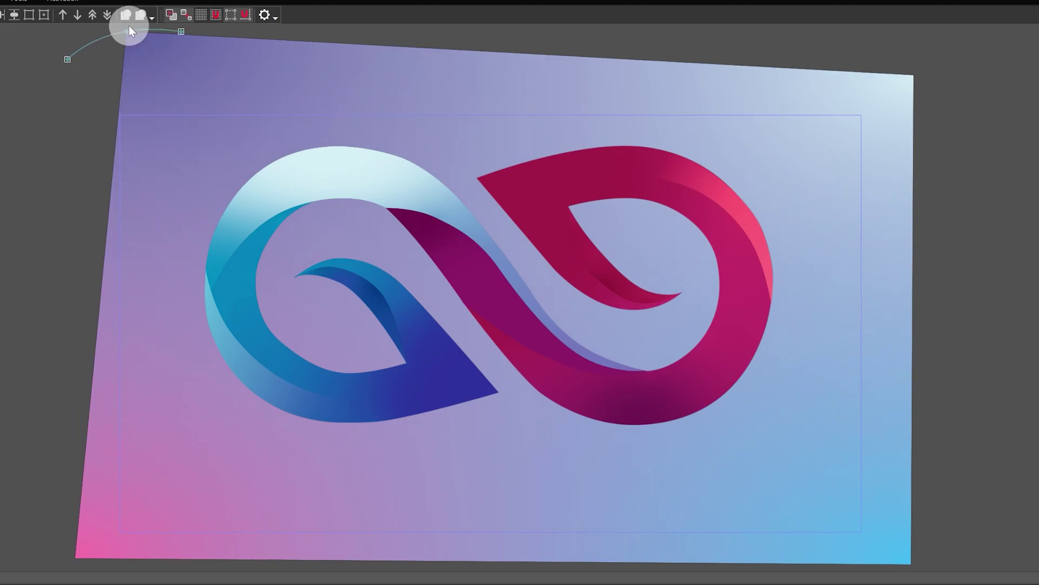
{"action": "scroll", "coordinate": [181, 79], "scroll_direction": "up", "scroll_amount": 2}
{"action": "left_click_drag", "start_coordinate": [181, 98], "coordinate": [174, 77]}
{"action": "key", "text": "space"}
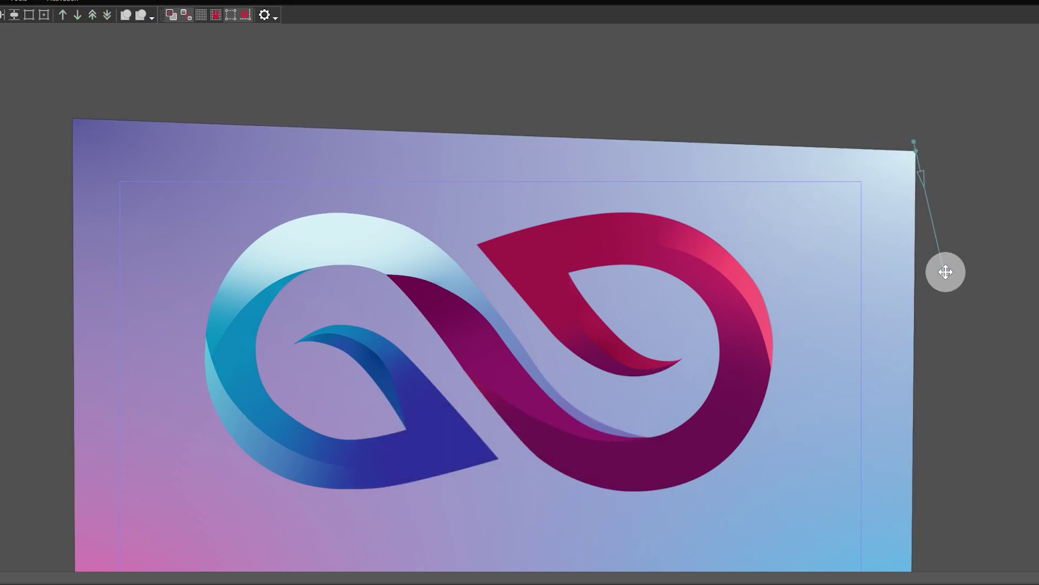
Curve the upper-right corner point's downward movement path and shift it outward, and move the upper-left point's path farther out.
{"action": "left_click_drag", "start_coordinate": [944, 272], "coordinate": [922, 335]}
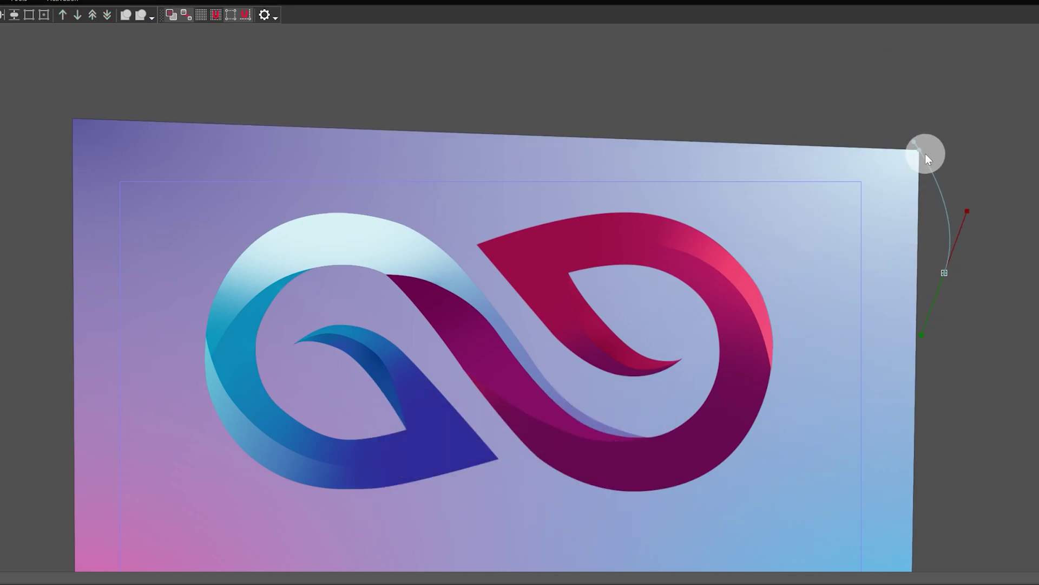
{"action": "key", "text": "space"}
{"action": "left_click_drag", "start_coordinate": [945, 273], "coordinate": [1014, 234]}
{"action": "left_click", "coordinate": [146, 74]}
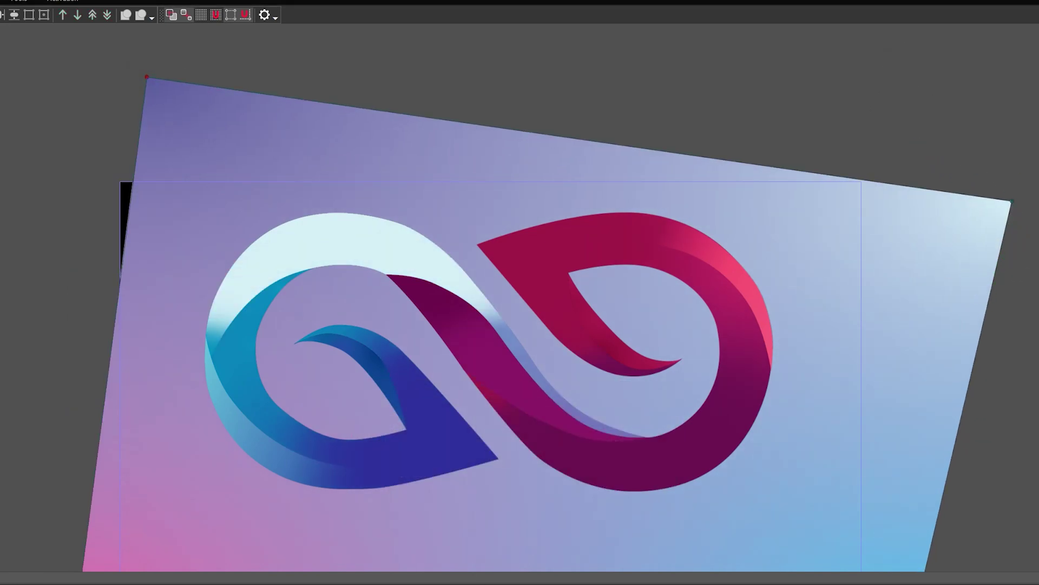
{"action": "left_click_drag", "start_coordinate": [147, 77], "coordinate": [114, 37]}
Give the background's lower-right corner point a movement along a curved path running down and to the left outside the frame.
{"action": "scroll", "coordinate": [930, 435], "scroll_direction": "down", "scroll_amount": 3}
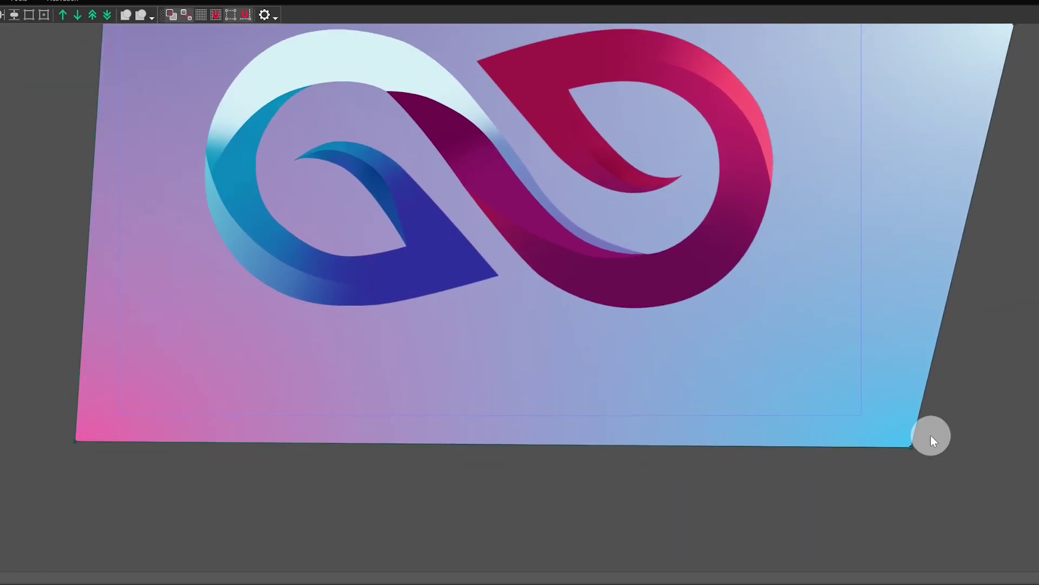
{"action": "left_click", "coordinate": [49, 567]}
{"action": "left_click", "coordinate": [591, 515]}
{"action": "left_click_drag", "start_coordinate": [911, 447], "coordinate": [772, 497]}
{"action": "left_click_drag", "start_coordinate": [911, 447], "coordinate": [997, 420]}
{"action": "left_click_drag", "start_coordinate": [773, 497], "coordinate": [855, 492]}
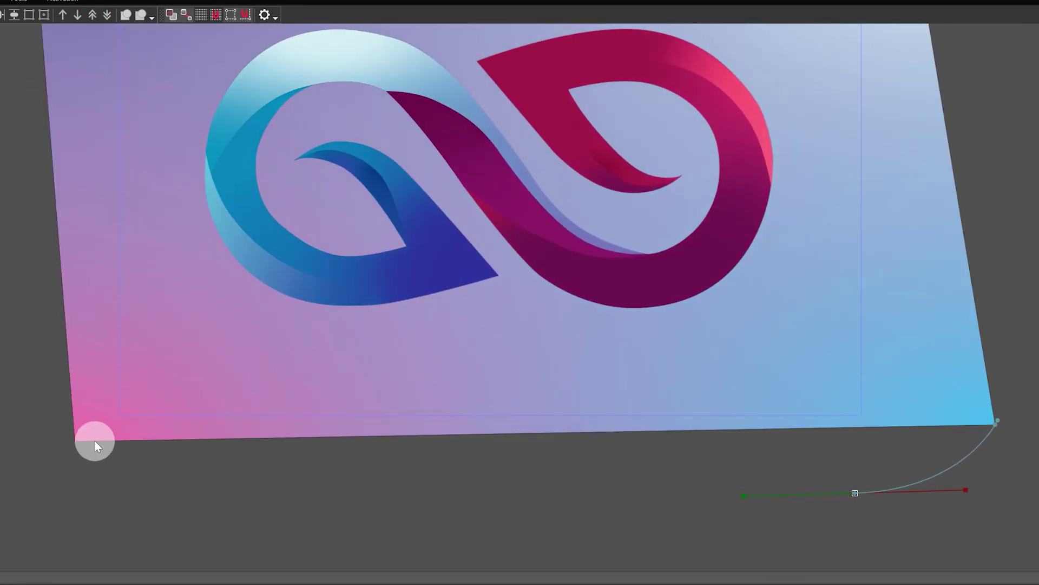
Give the background's lower-left corner point a movement along a curved path running up and to the left.
{"action": "left_click", "coordinate": [73, 441]}
{"action": "left_click", "coordinate": [590, 515]}
{"action": "left_click_drag", "start_coordinate": [80, 434], "coordinate": [99, 485]}
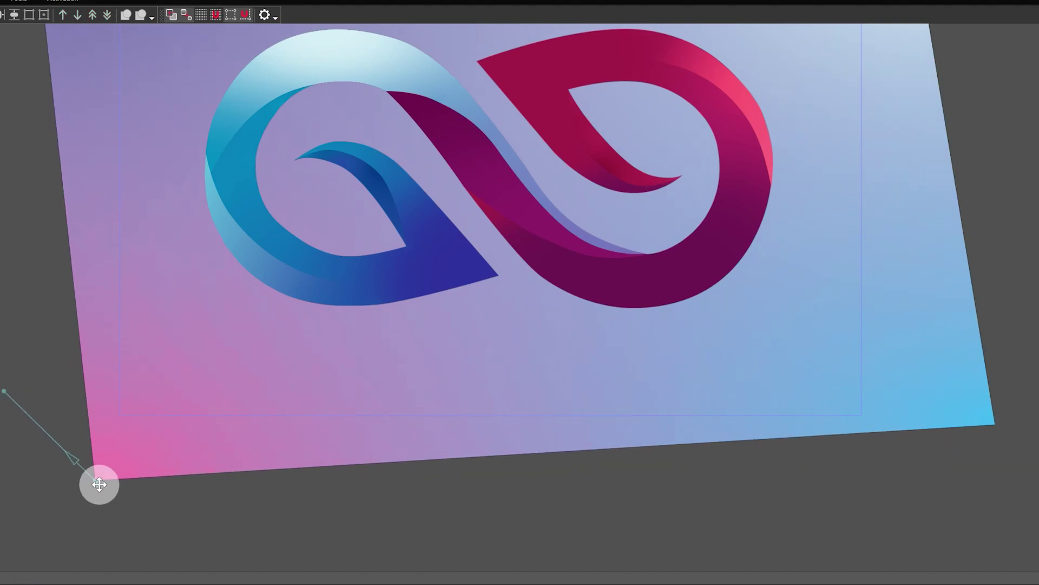
{"action": "left_click_drag", "start_coordinate": [1, 384], "coordinate": [16, 385]}
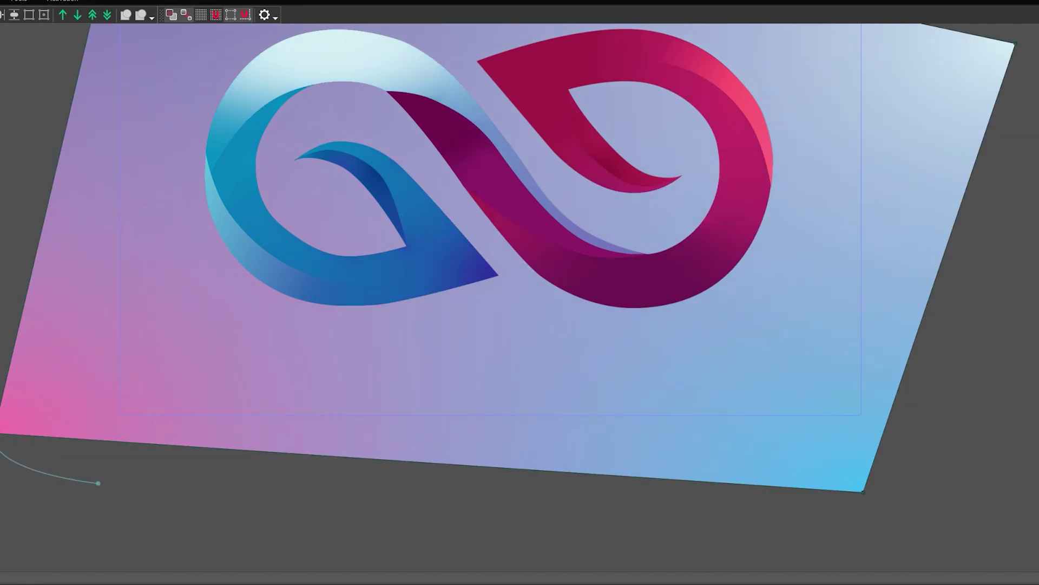
Move the end of the upper-right corner point's movement path farther outward to close the gap at the frame's corner.
{"action": "scroll", "coordinate": [444, 375], "scroll_direction": "up", "scroll_amount": 1}
{"action": "scroll", "coordinate": [445, 371], "scroll_direction": "down", "scroll_amount": 1}
{"action": "scroll", "coordinate": [520, 298], "scroll_direction": "up", "scroll_amount": 1}
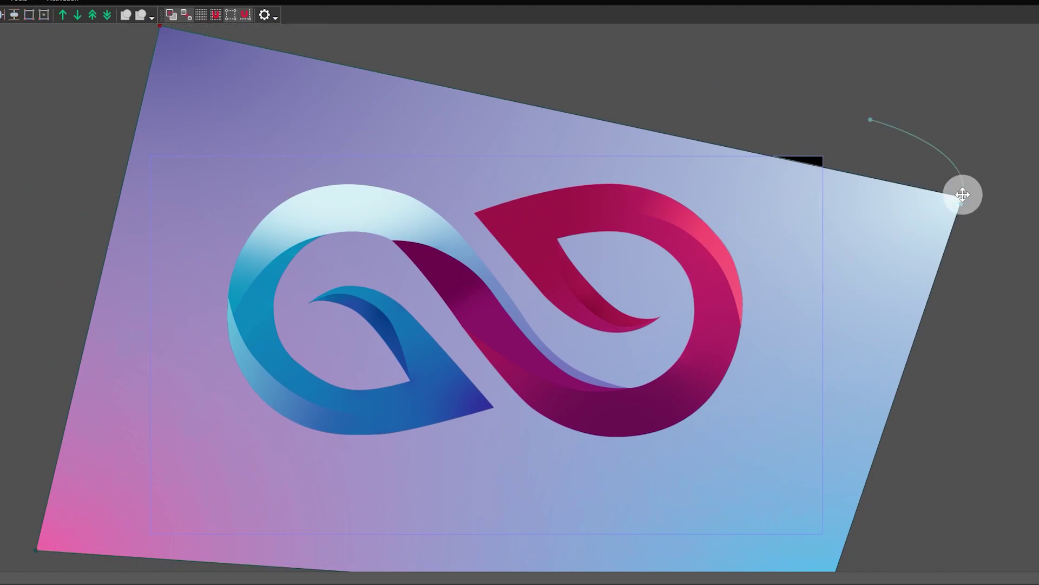
{"action": "left_click_drag", "start_coordinate": [963, 194], "coordinate": [992, 175]}
{"action": "left_click", "coordinate": [42, 512]}
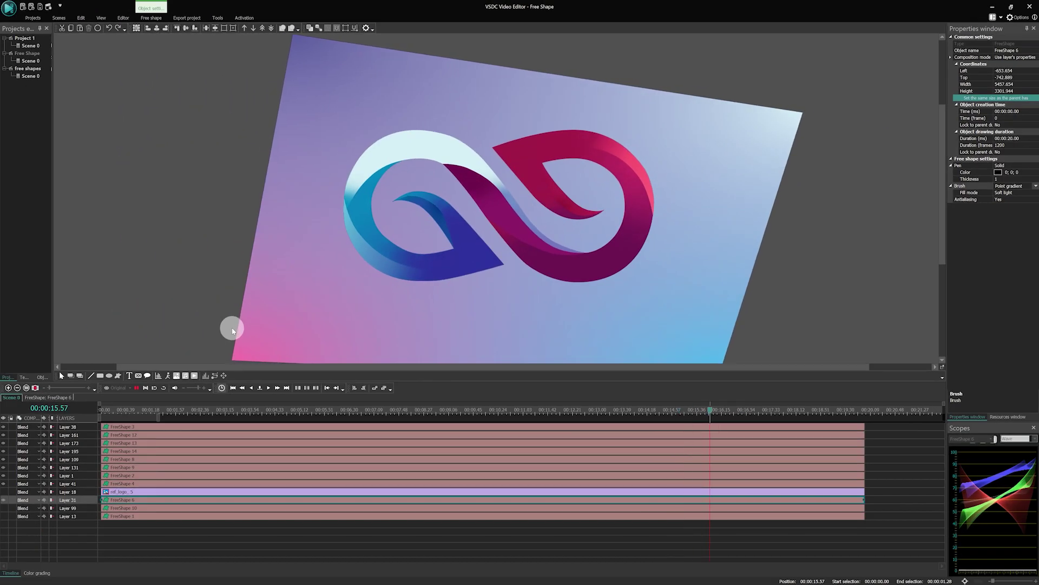
Try the Hard light fill mode on the background's point gradient and return it to Soft light.
{"action": "left_click", "coordinate": [901, 198]}
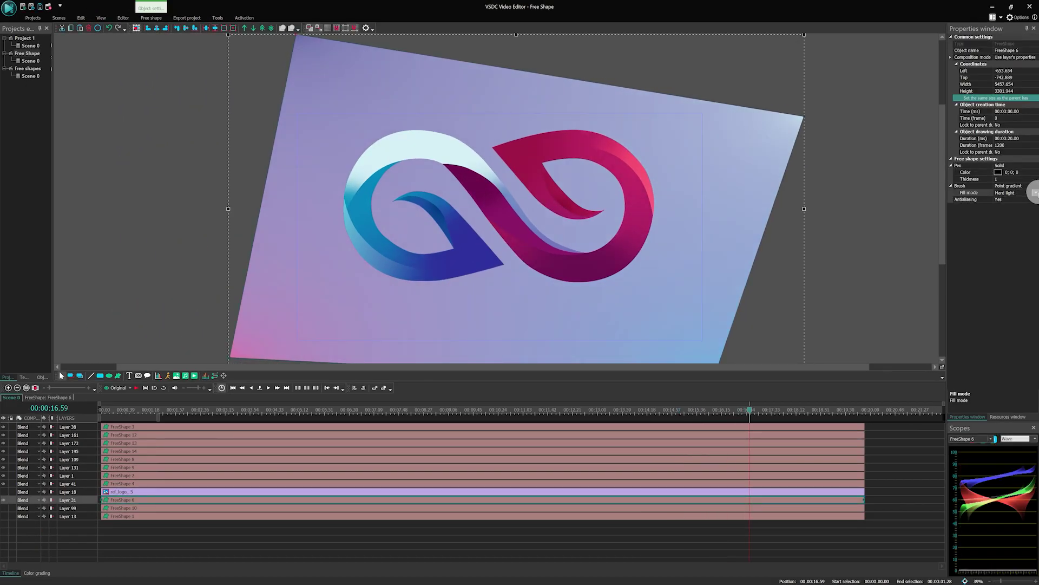
{"action": "left_click", "coordinate": [1035, 192]}
{"action": "left_click", "coordinate": [1005, 198]}
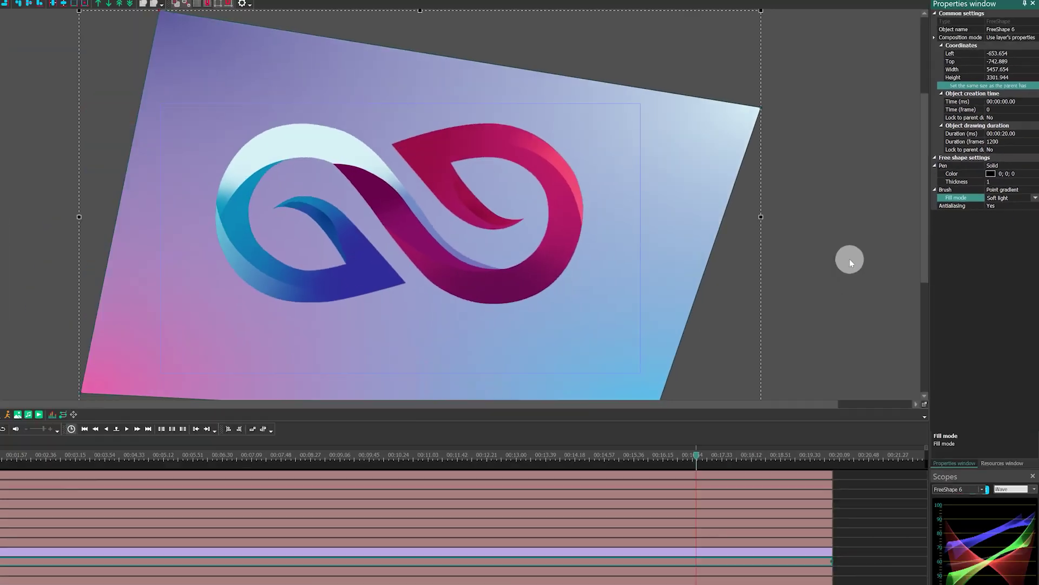
Deselect the background shape and preview the animated scene.
{"action": "left_click", "coordinate": [248, 534]}
{"action": "key", "text": "space"}
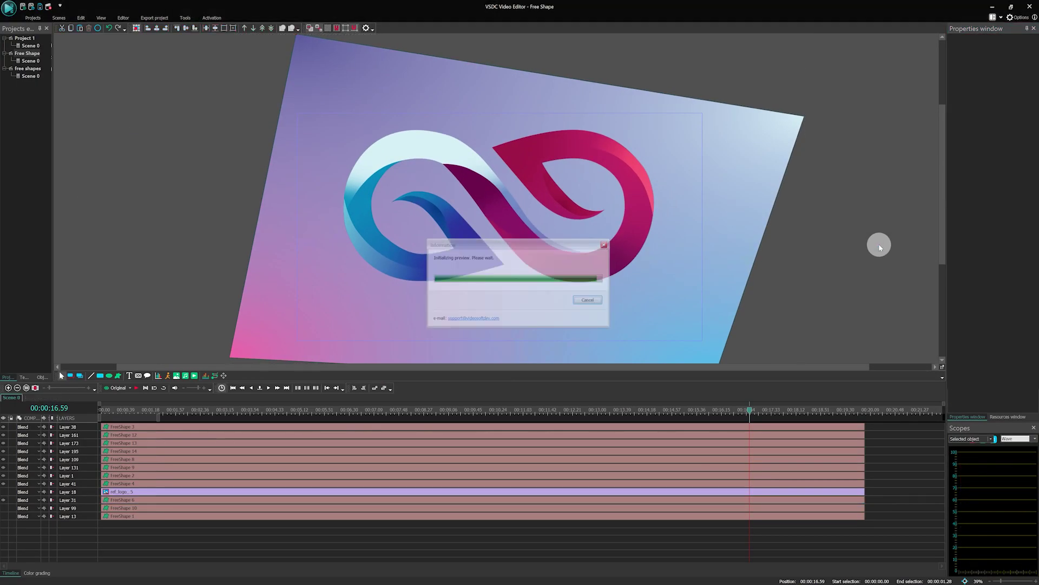